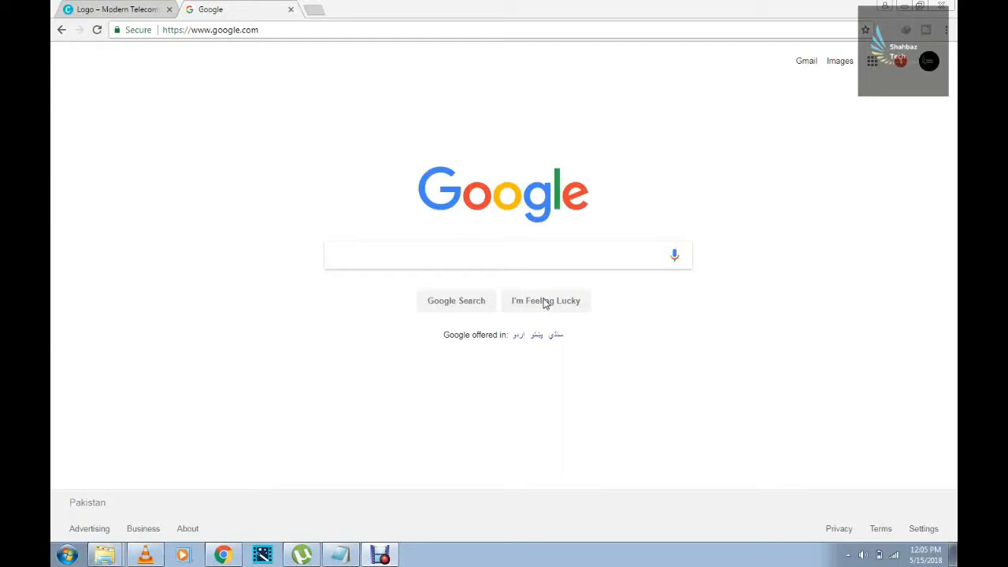
Search Google for canve.com and open the Canva website from the results
{"action": "left_click", "coordinate": [489, 255]}
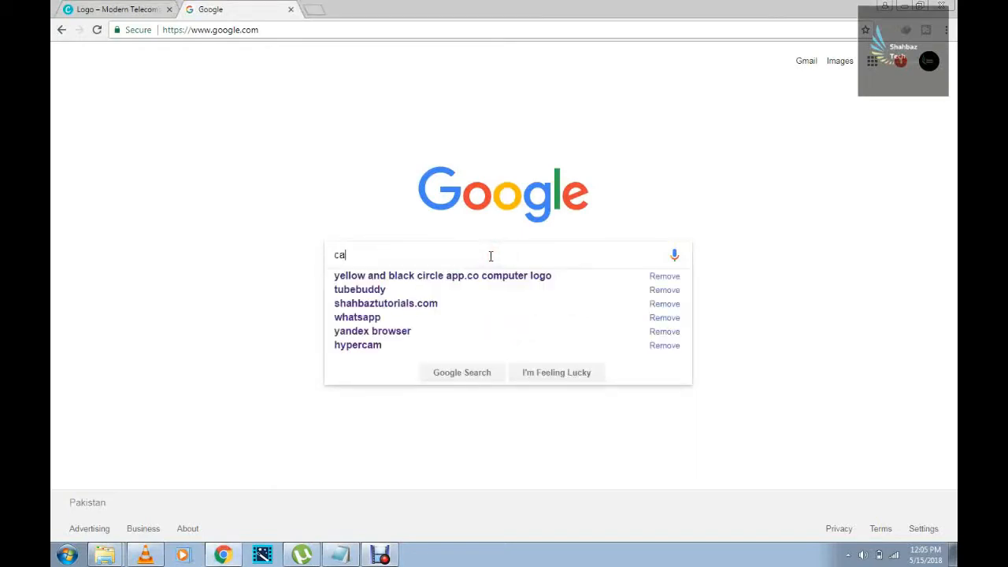
{"action": "type", "text": "canve.com"}
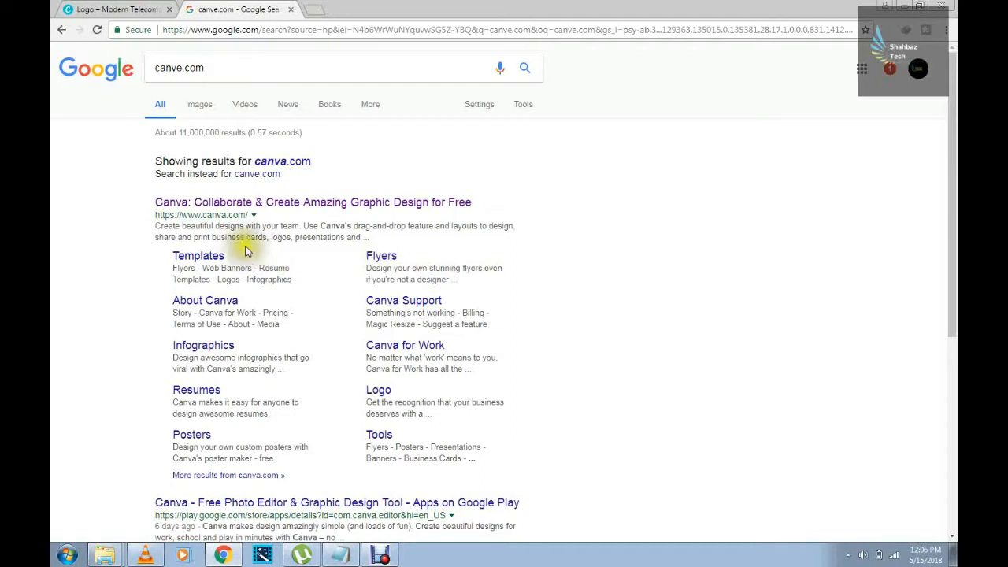
{"action": "left_click", "coordinate": [265, 203]}
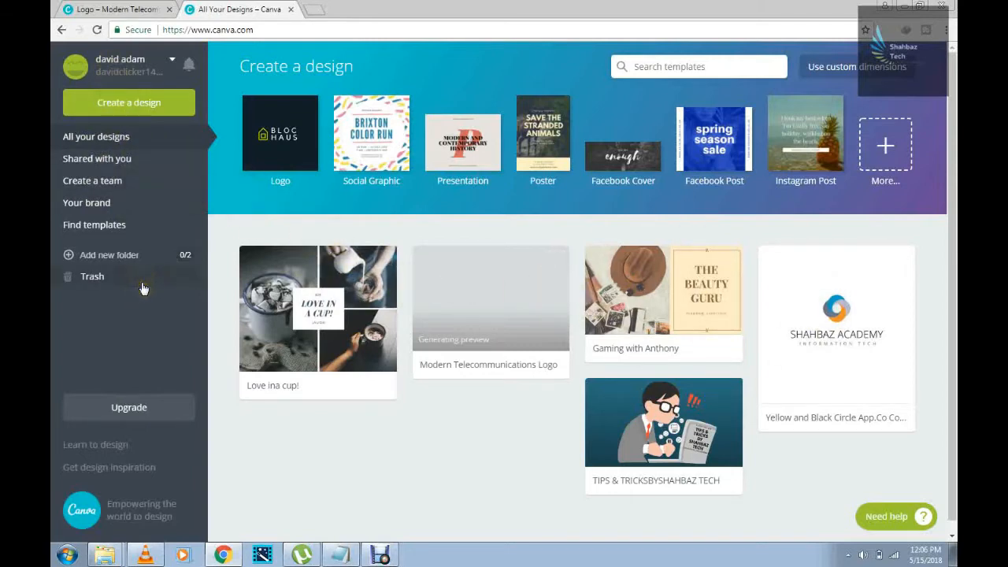
Browse the design types for a new design and create a blank Photo Collage
{"action": "left_click", "coordinate": [141, 113]}
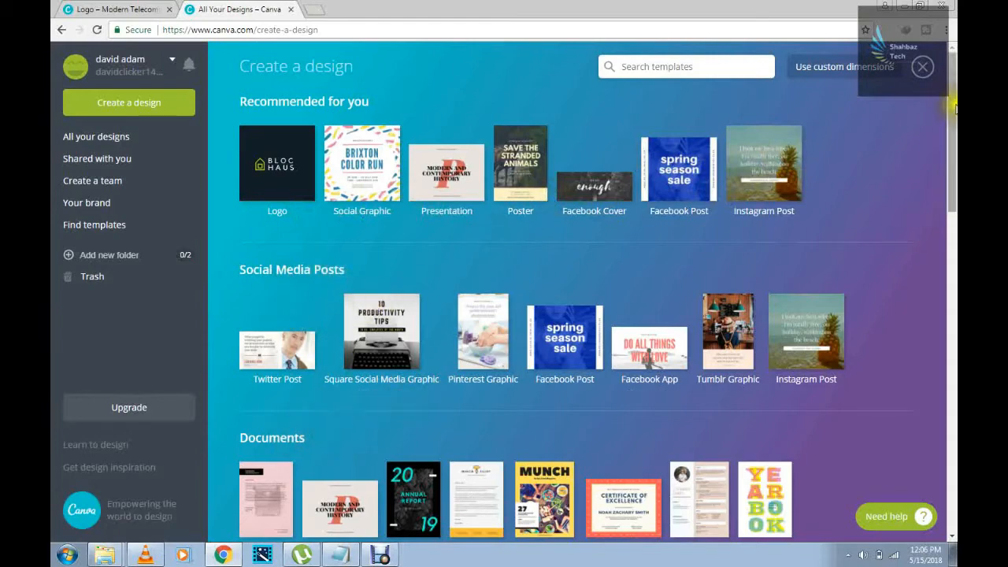
{"action": "left_click_drag", "start_coordinate": [951, 126], "coordinate": [953, 243]}
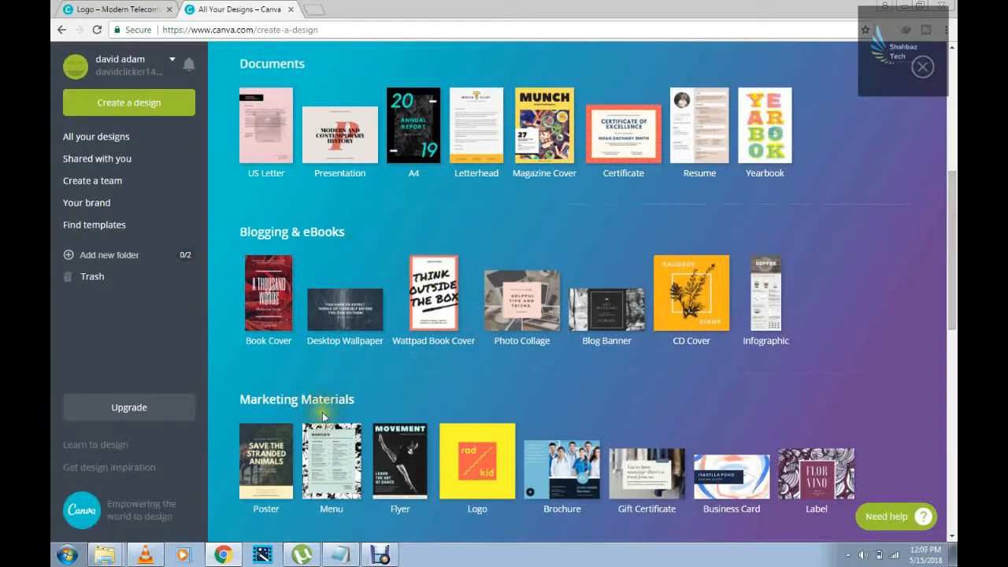
{"action": "left_click_drag", "start_coordinate": [954, 229], "coordinate": [949, 117]}
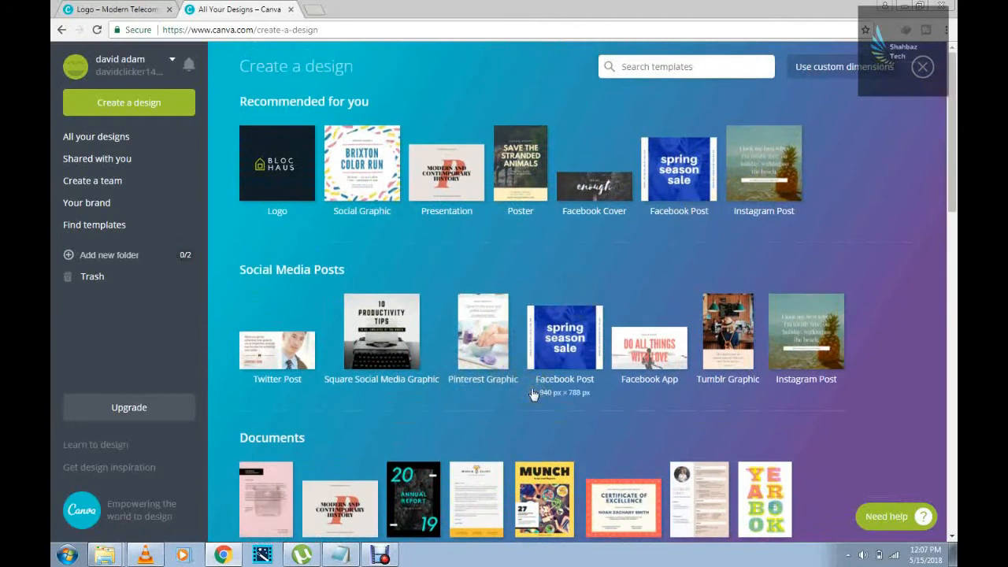
{"action": "left_click_drag", "start_coordinate": [952, 187], "coordinate": [951, 277]}
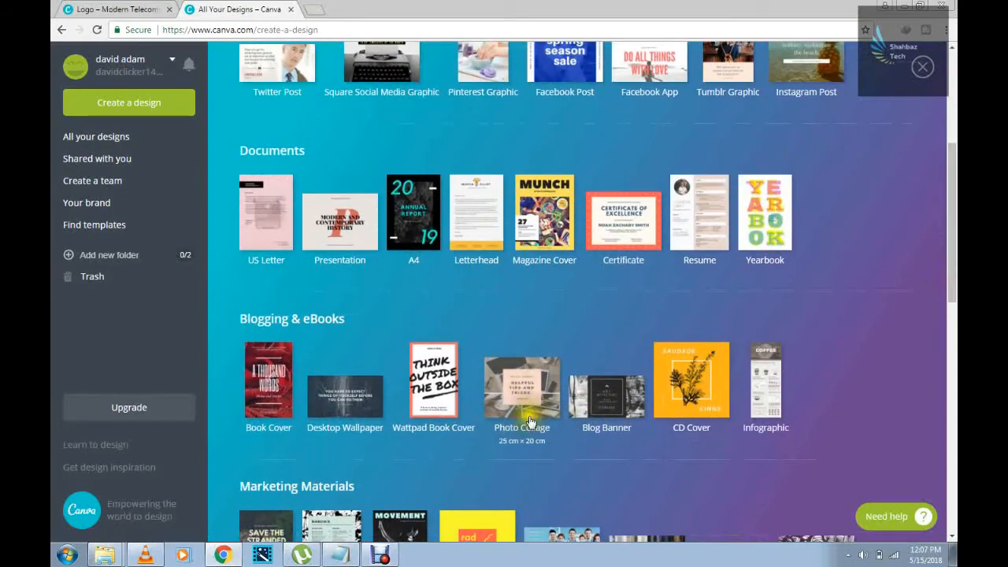
{"action": "left_click", "coordinate": [536, 390]}
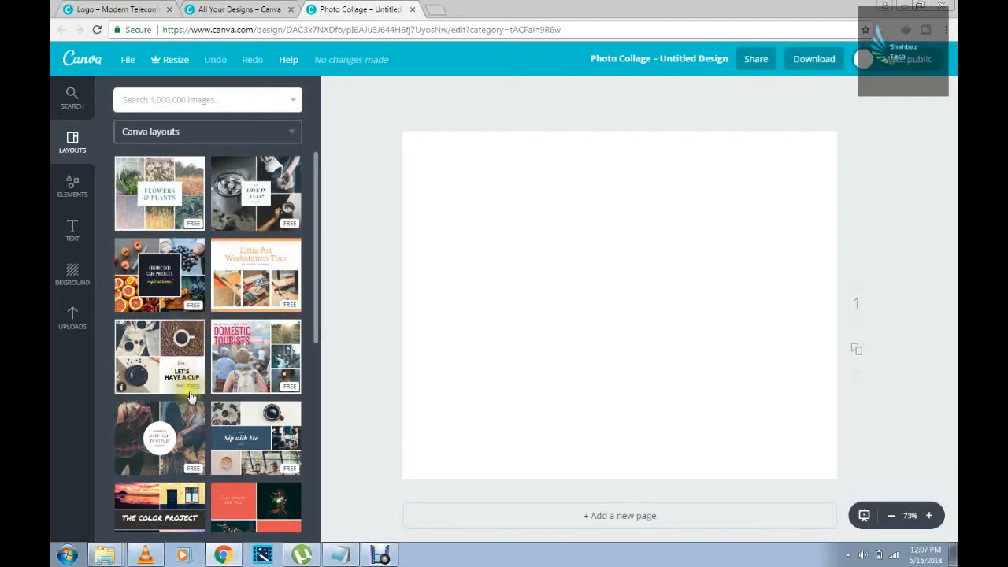
Browse the collage layouts and apply the free Domestic Tourists layout to the page
{"action": "left_click_drag", "start_coordinate": [315, 332], "coordinate": [314, 474]}
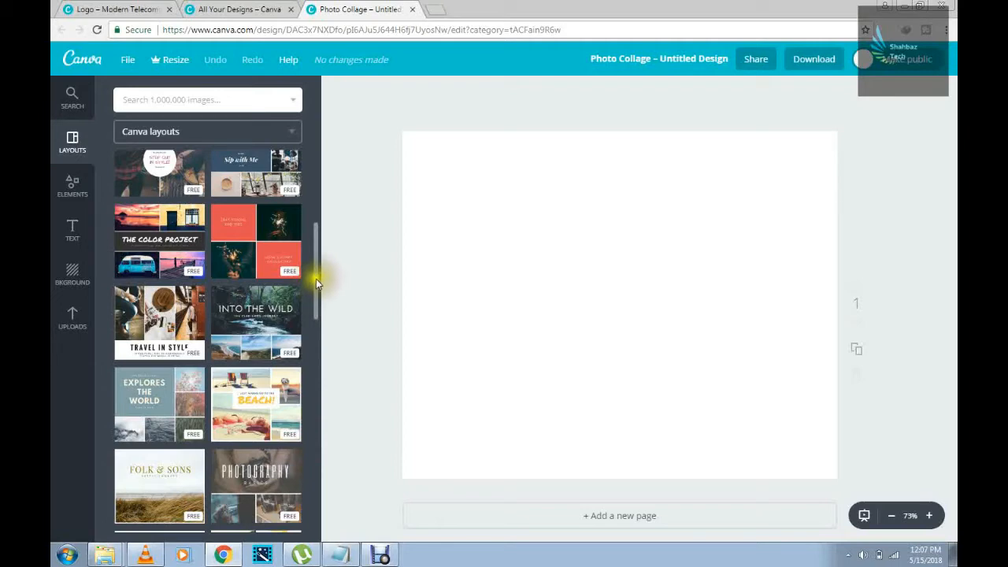
{"action": "left_click_drag", "start_coordinate": [319, 288], "coordinate": [313, 234]}
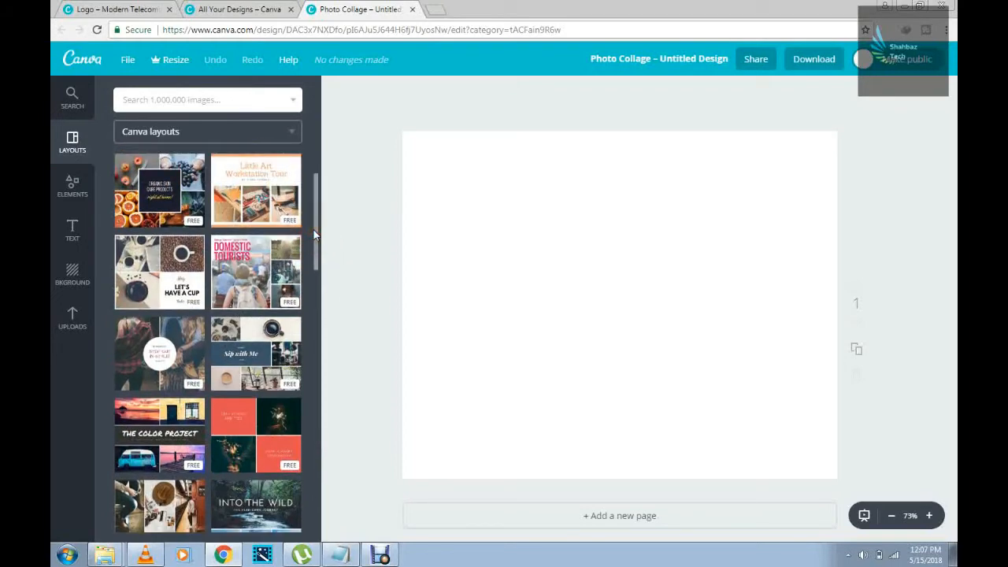
{"action": "left_click", "coordinate": [250, 263]}
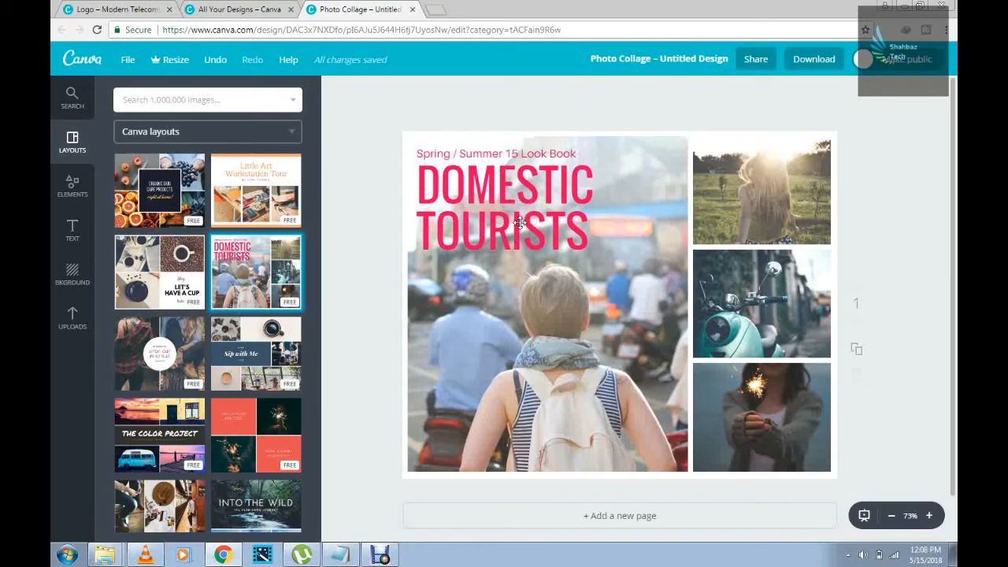
{"action": "double_click", "coordinate": [552, 219]}
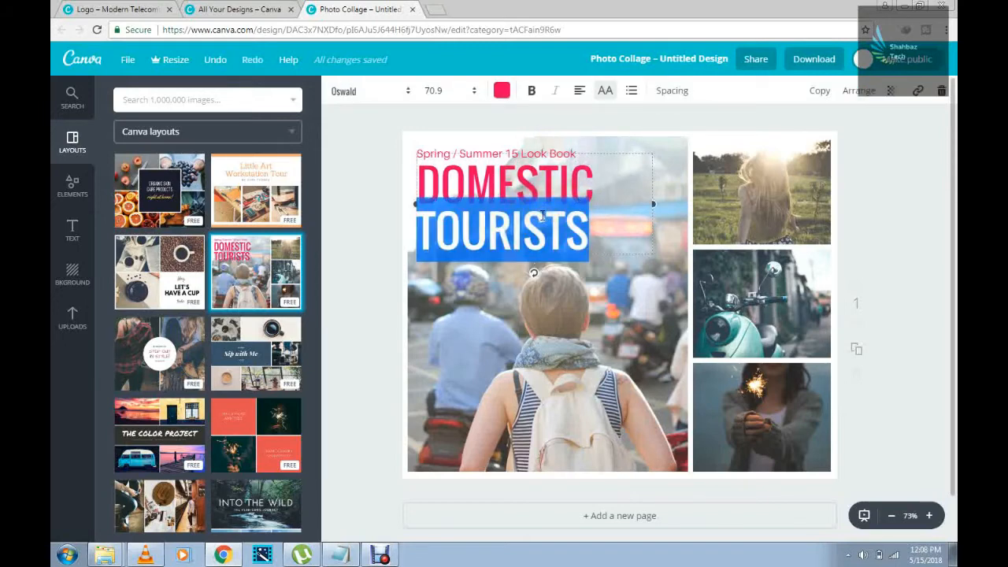
{"action": "left_click", "coordinate": [383, 243]}
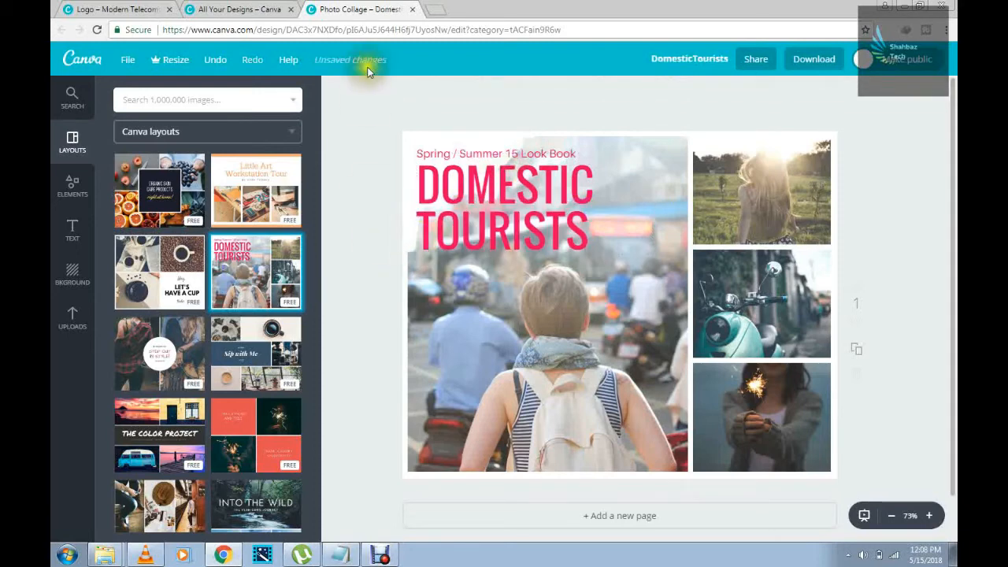
Close the photo collage, leaving without saving, and switch to the open Modern Telecommunications Logo design
{"action": "left_click", "coordinate": [412, 10]}
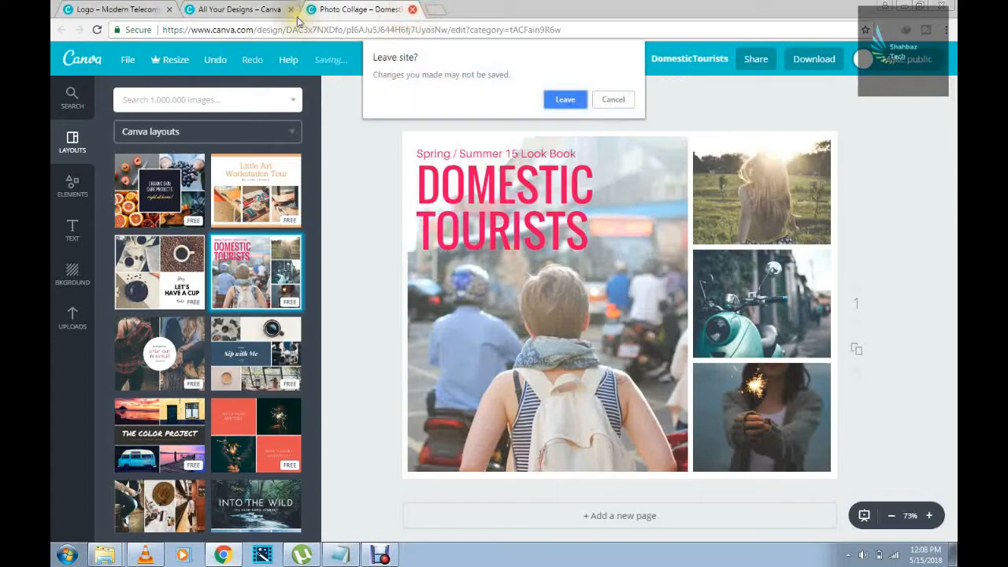
{"action": "left_click", "coordinate": [562, 98]}
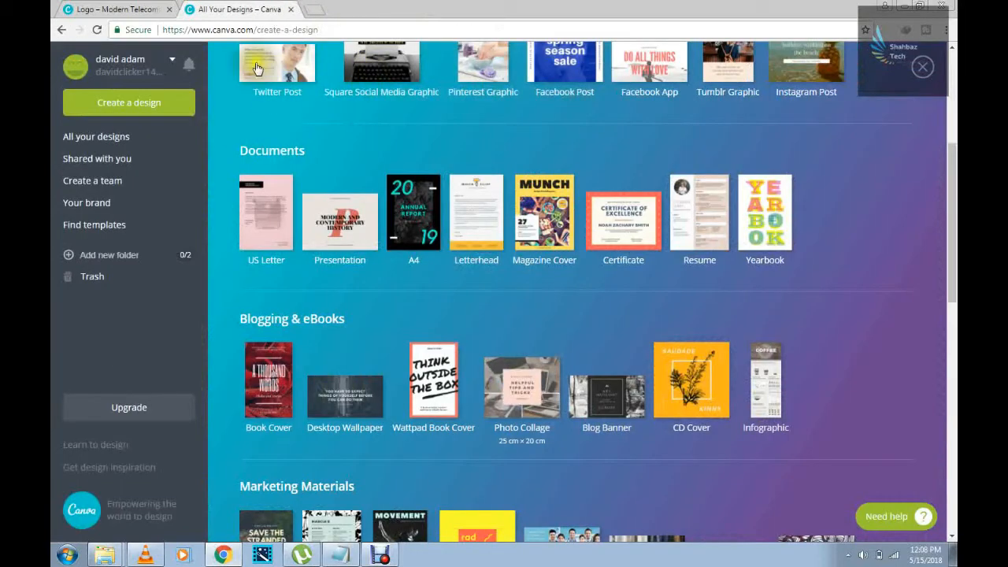
{"action": "left_click", "coordinate": [106, 10]}
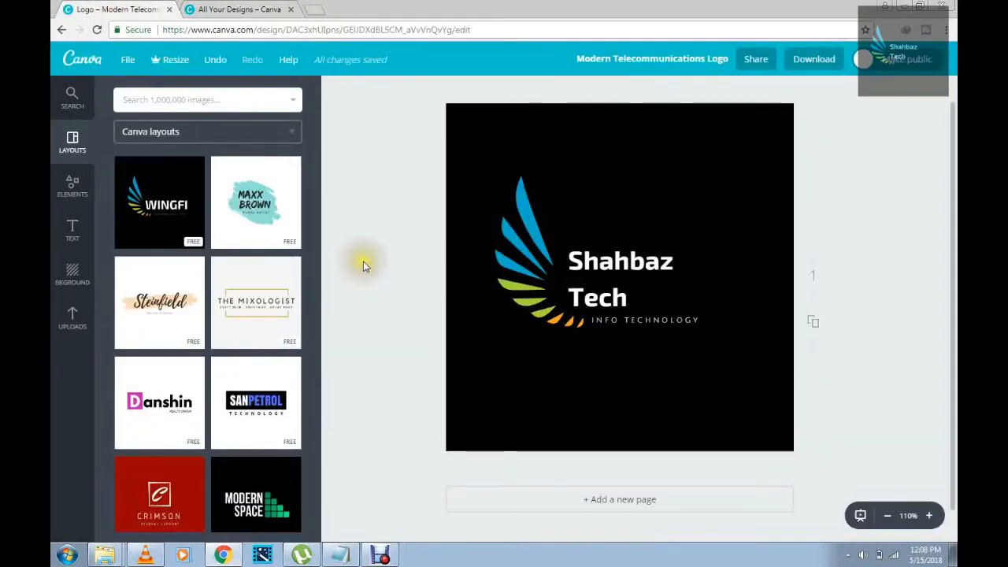
Try to search the image library for "computer"
{"action": "left_click", "coordinate": [203, 99]}
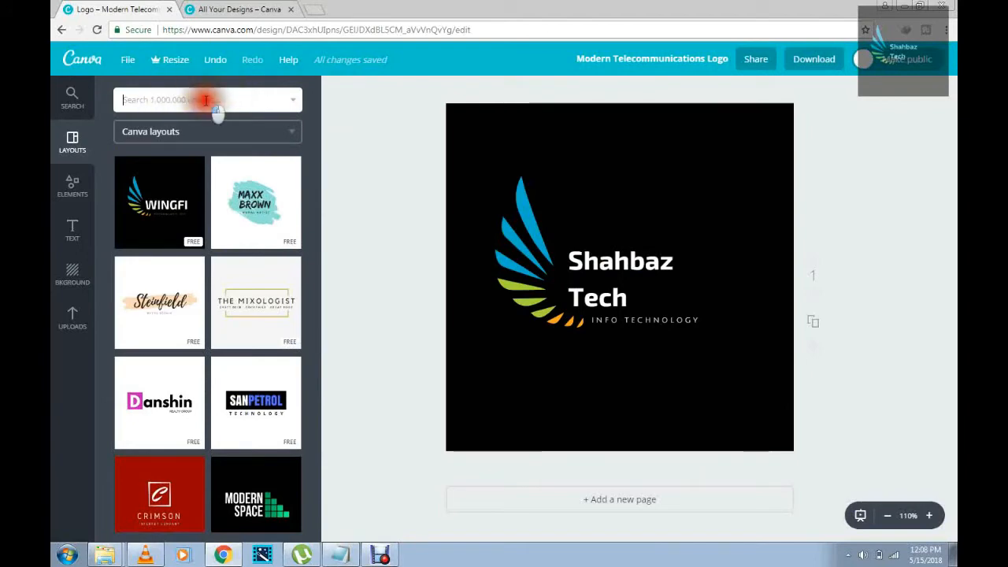
{"action": "type", "text": "computer"}
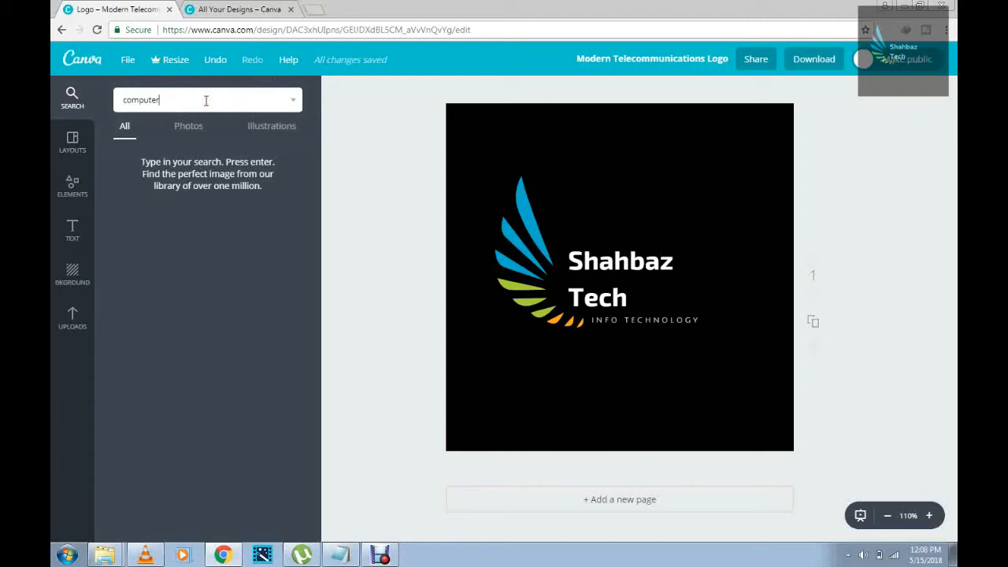
{"action": "left_click", "coordinate": [202, 101]}
{"action": "left_click", "coordinate": [125, 134]}
Look over the element categories and browse the Canva logo layouts
{"action": "left_click", "coordinate": [72, 184]}
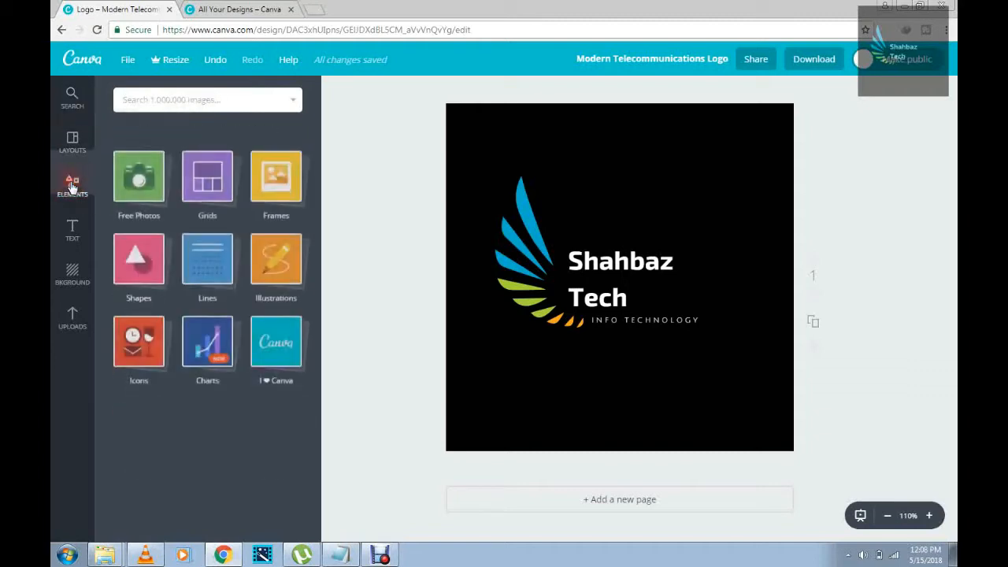
{"action": "left_click", "coordinate": [71, 141]}
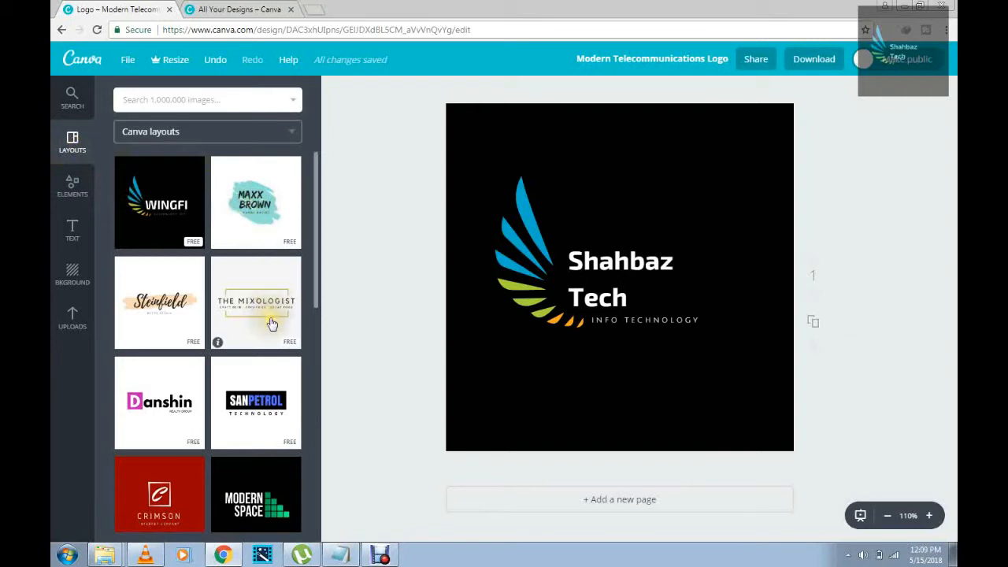
{"action": "left_click_drag", "start_coordinate": [316, 244], "coordinate": [315, 412]}
{"action": "scroll", "coordinate": [317, 412], "scroll_direction": "down", "scroll_amount": 2}
{"action": "left_click", "coordinate": [317, 368]}
{"action": "left_click_drag", "start_coordinate": [314, 332], "coordinate": [319, 390]}
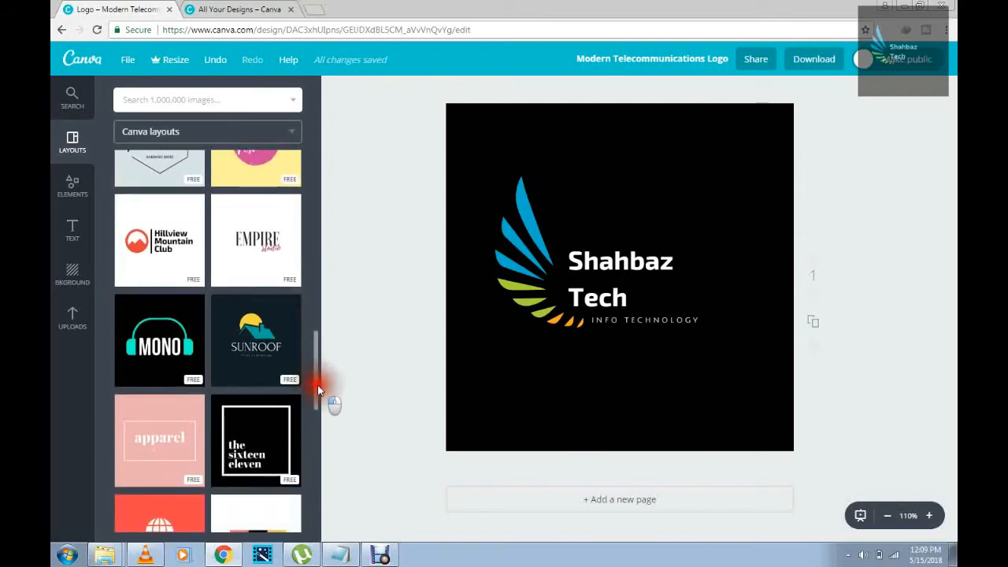
{"action": "left_click_drag", "start_coordinate": [316, 368], "coordinate": [313, 150]}
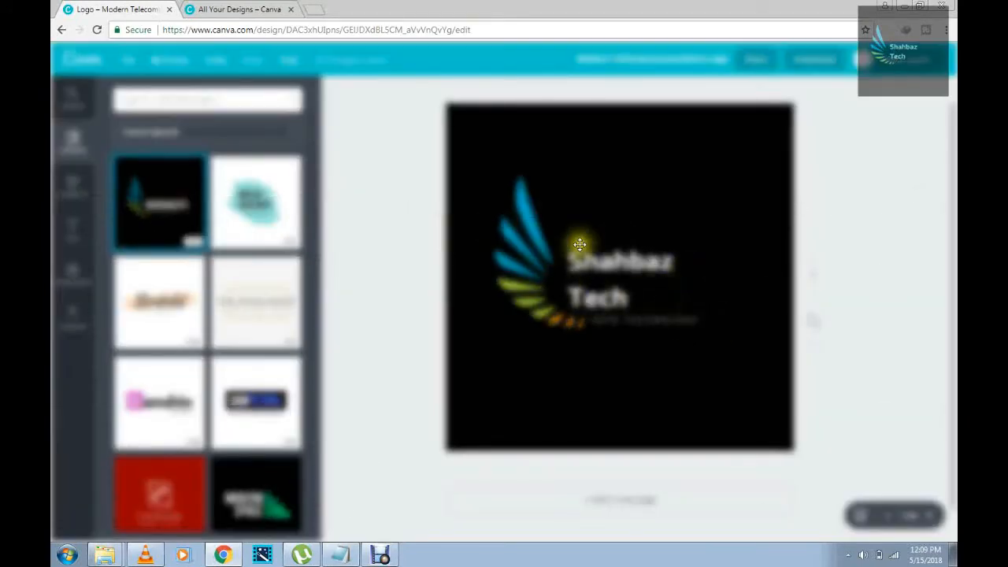
Try to open the logo's main text for editing
{"action": "left_click", "coordinate": [636, 285]}
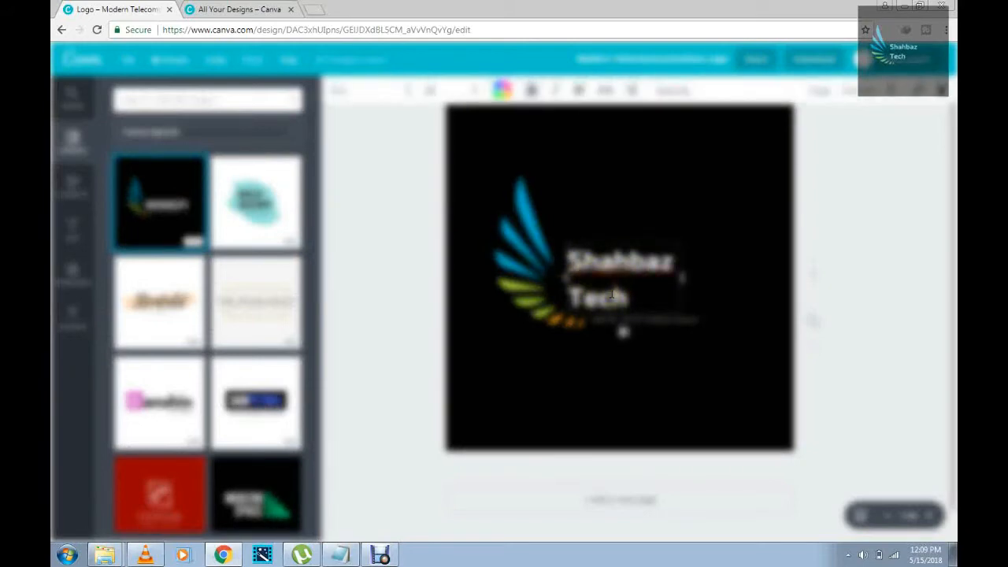
{"action": "left_click", "coordinate": [663, 370]}
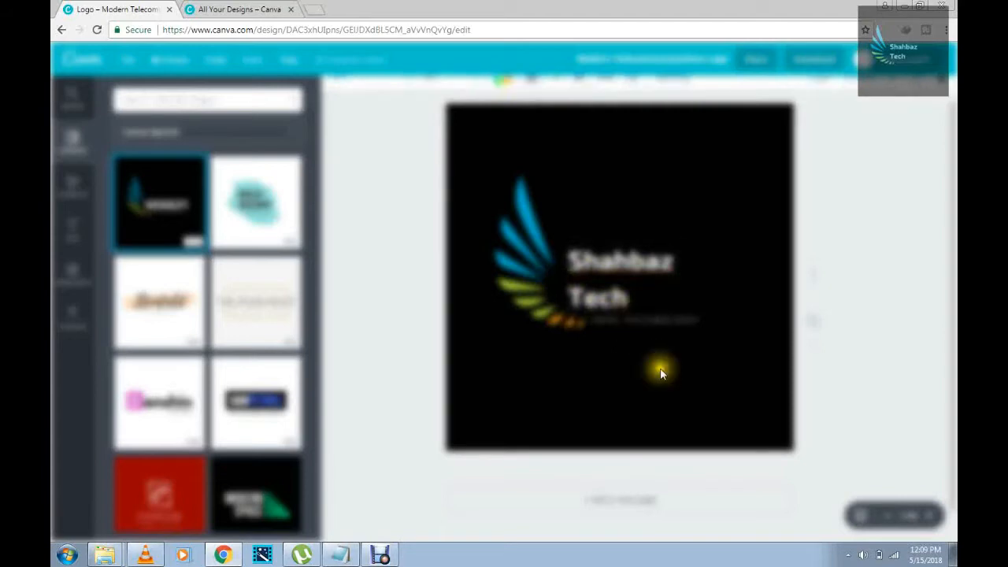
{"action": "left_click", "coordinate": [394, 257]}
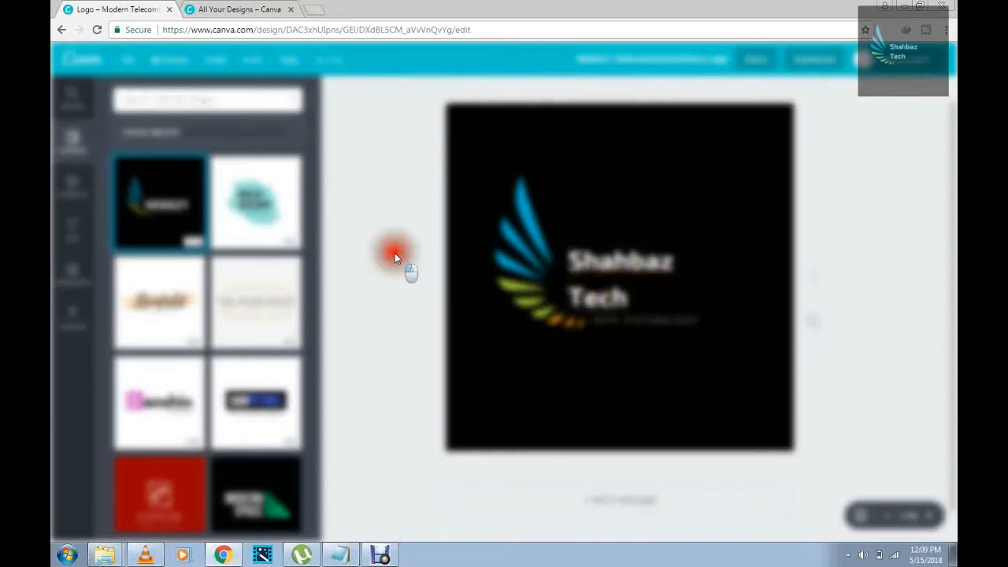
{"action": "double_click", "coordinate": [600, 298]}
Leave the logo editor for the previous template page and return to it to reload the design
{"action": "right_click", "coordinate": [383, 350]}
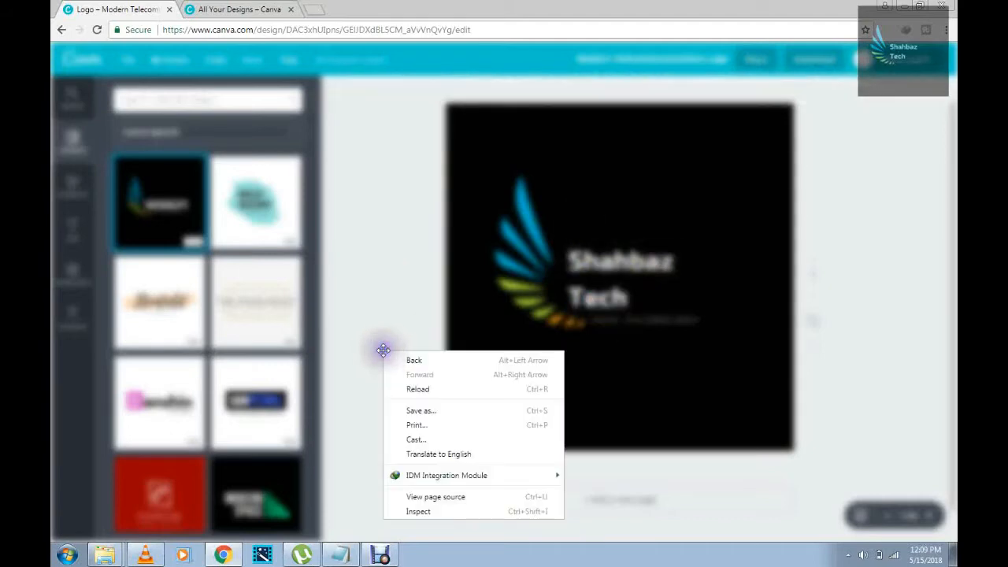
{"action": "left_click", "coordinate": [422, 360]}
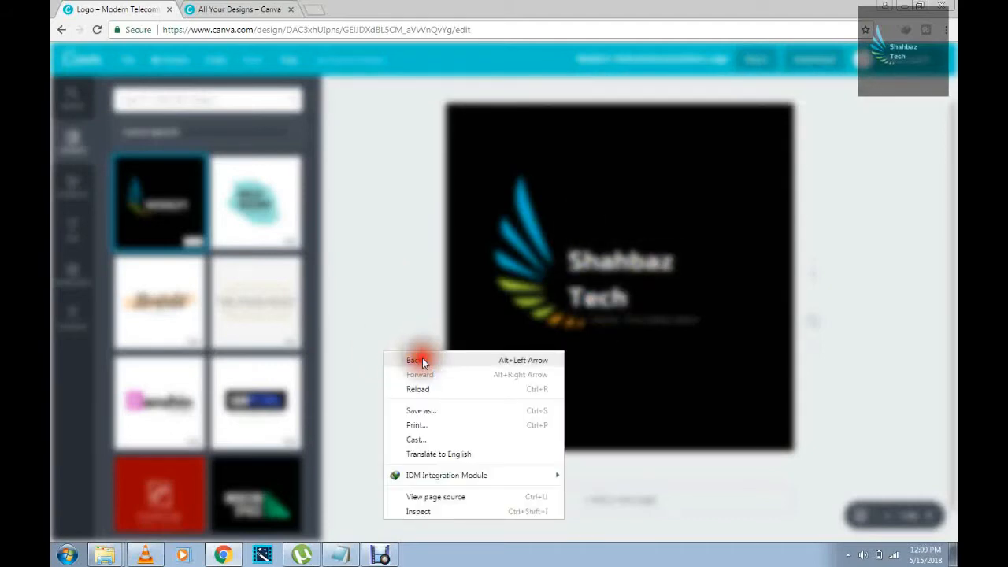
{"action": "left_click", "coordinate": [565, 99]}
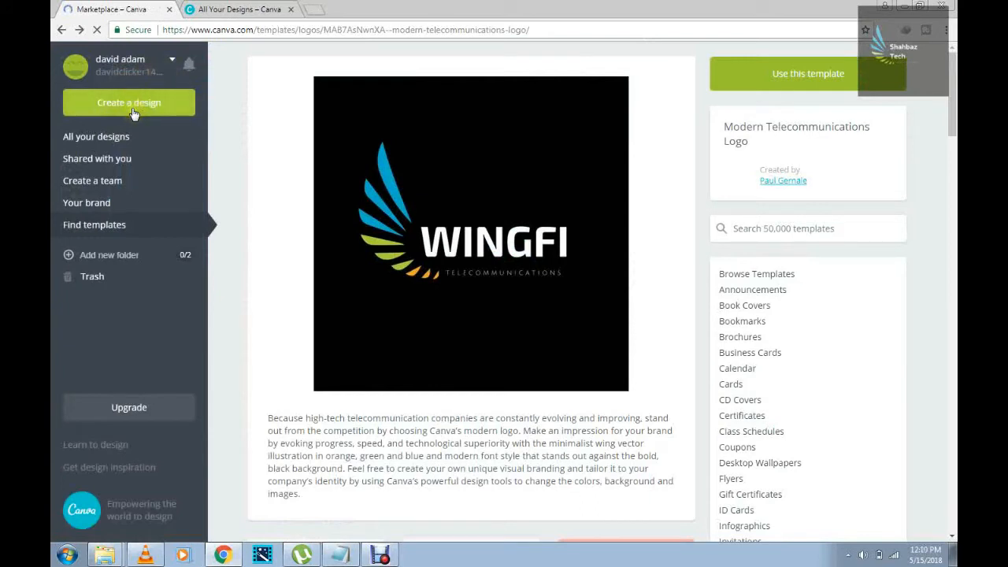
{"action": "left_click", "coordinate": [79, 32]}
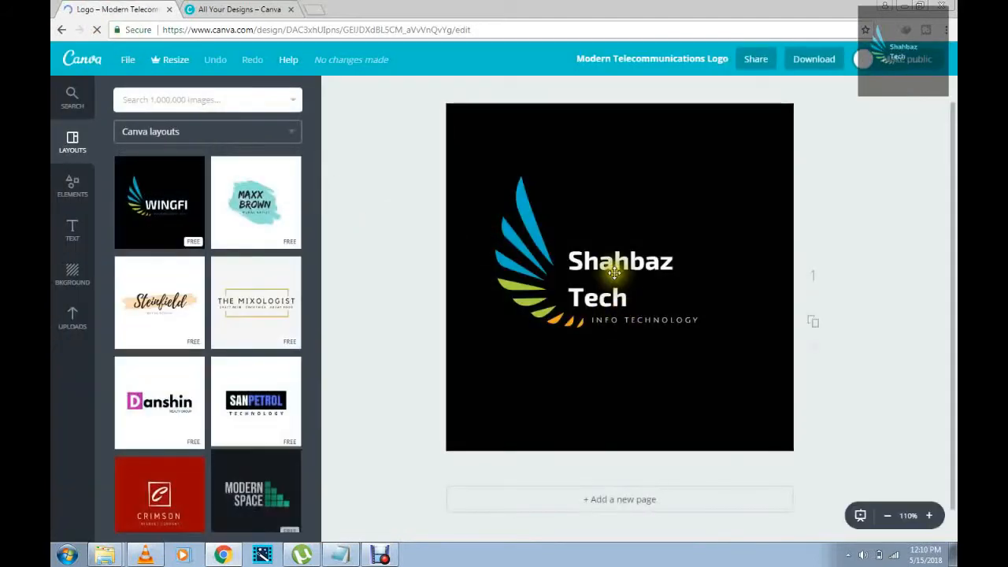
Replace the two-line main text beside the wing in the logo with "logo design"
{"action": "left_click", "coordinate": [629, 273]}
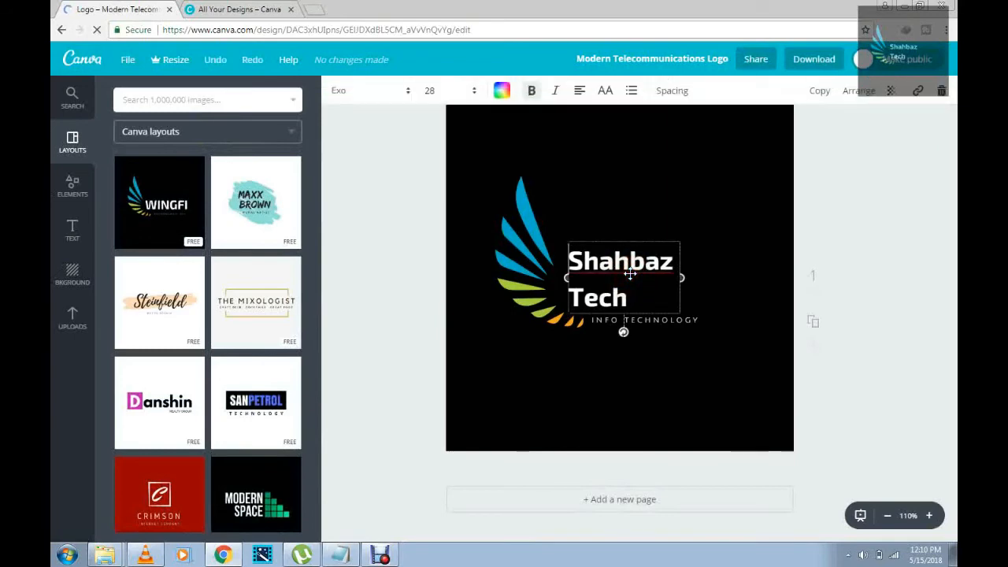
{"action": "left_click", "coordinate": [641, 298]}
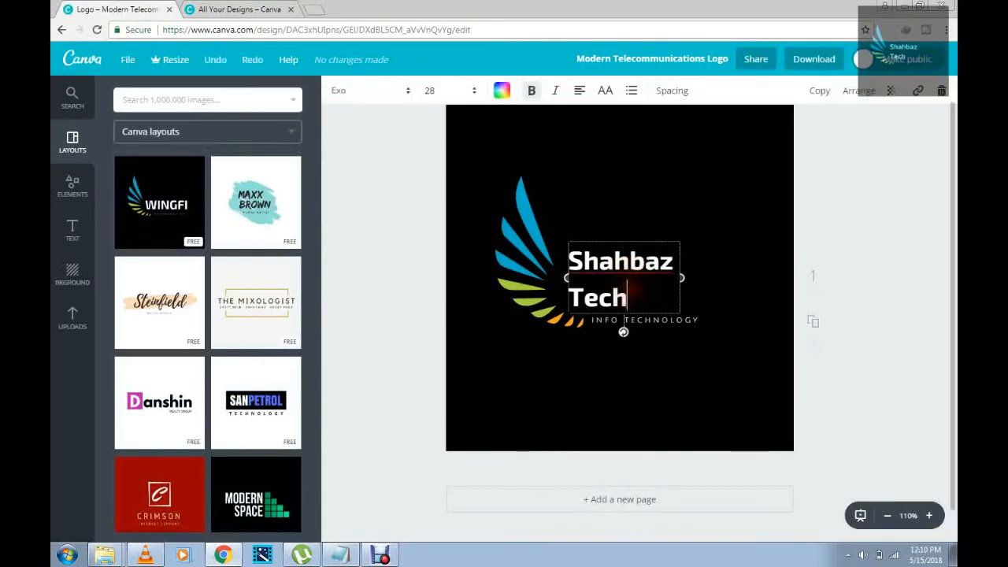
{"action": "key", "text": "BackSpace"}
{"action": "key", "text": "BackSpace"}
{"action": "key", "text": "BackSpace"}
{"action": "key", "text": "BackSpace"}
{"action": "key", "text": "BackSpace"}
{"action": "key", "text": "BackSpace"}
{"action": "key", "text": "BackSpace"}
{"action": "key", "text": "BackSpace"}
{"action": "key", "text": "BackSpace"}
{"action": "key", "text": "BackSpace"}
{"action": "key", "text": "BackSpace"}
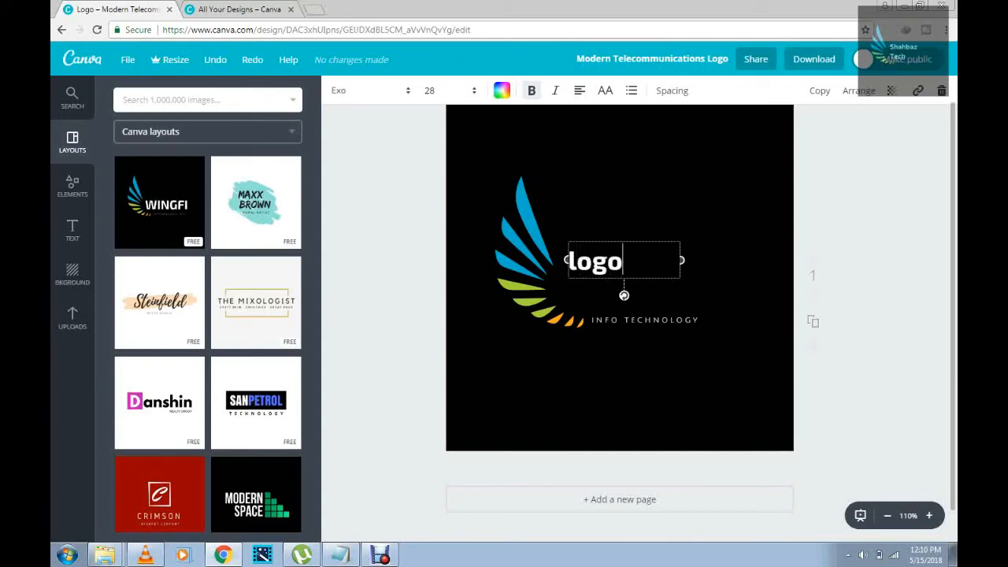
{"action": "type", "text": "gn"}
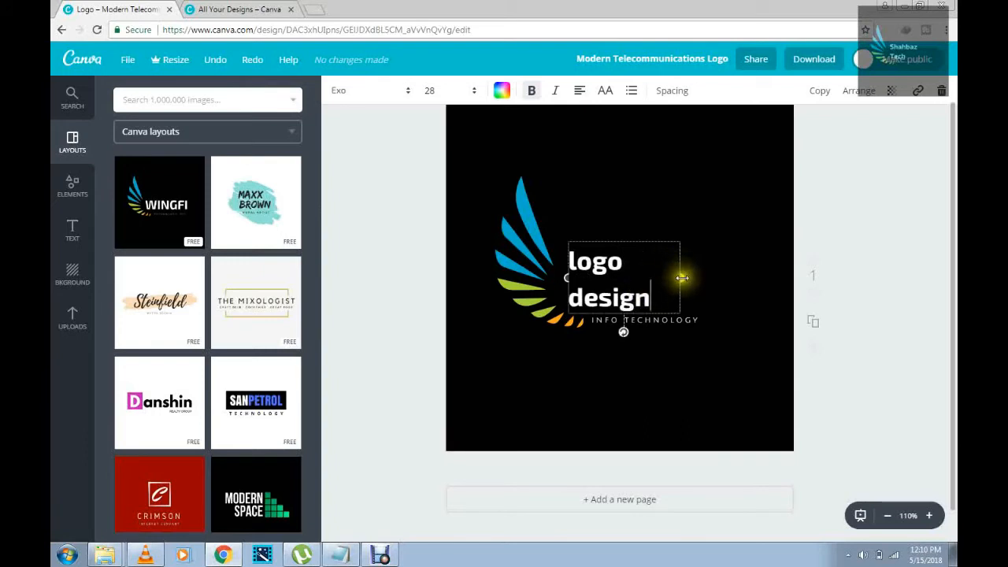
Widen the "logo design" text box so the text fits on one line, and move it slightly down towards the wing
{"action": "left_click_drag", "start_coordinate": [682, 277], "coordinate": [723, 280]}
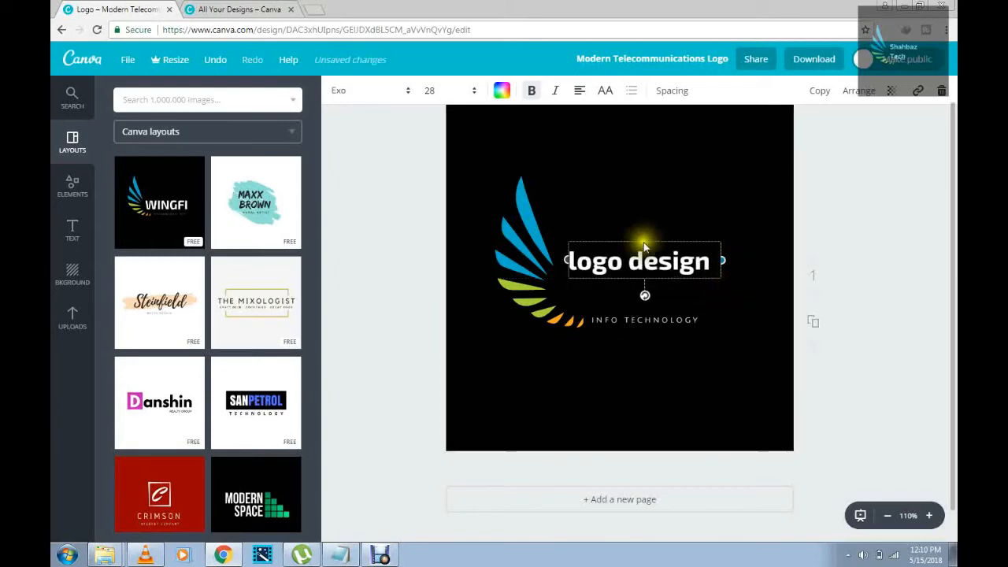
{"action": "left_click_drag", "start_coordinate": [643, 240], "coordinate": [629, 258]}
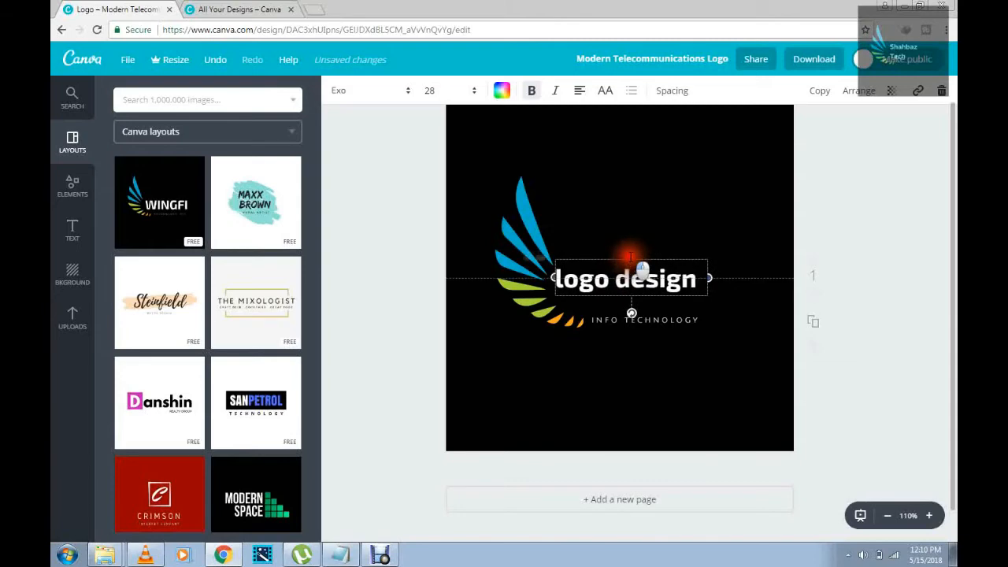
Look at the available fonts, font sizes and text colours for the "logo design" text
{"action": "left_click", "coordinate": [407, 93]}
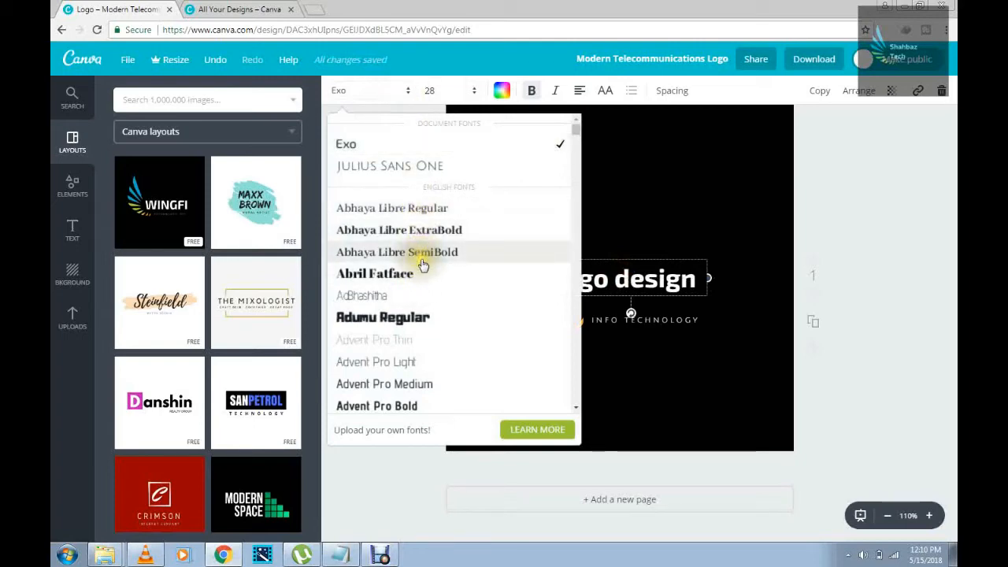
{"action": "left_click", "coordinate": [473, 90]}
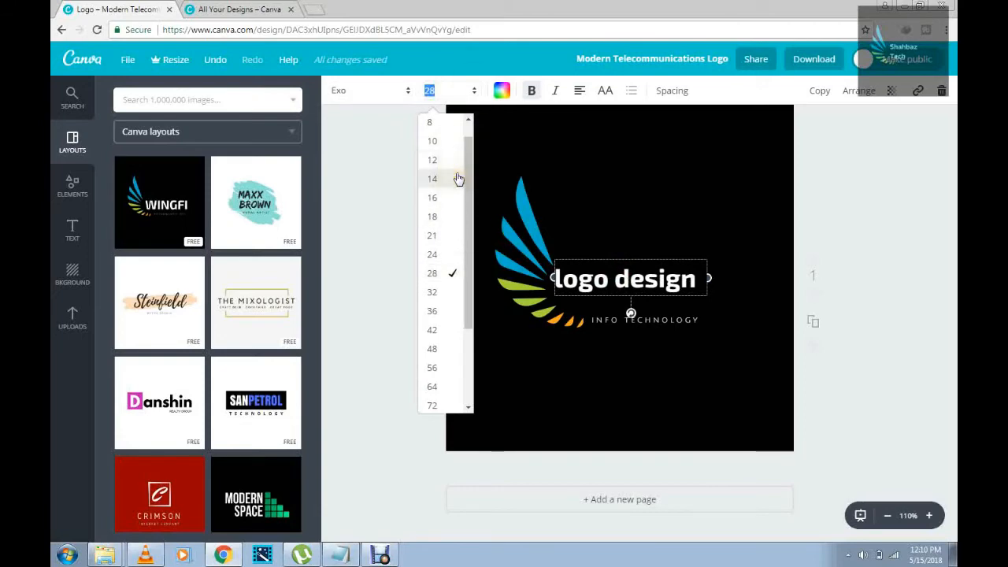
{"action": "left_click", "coordinate": [501, 90]}
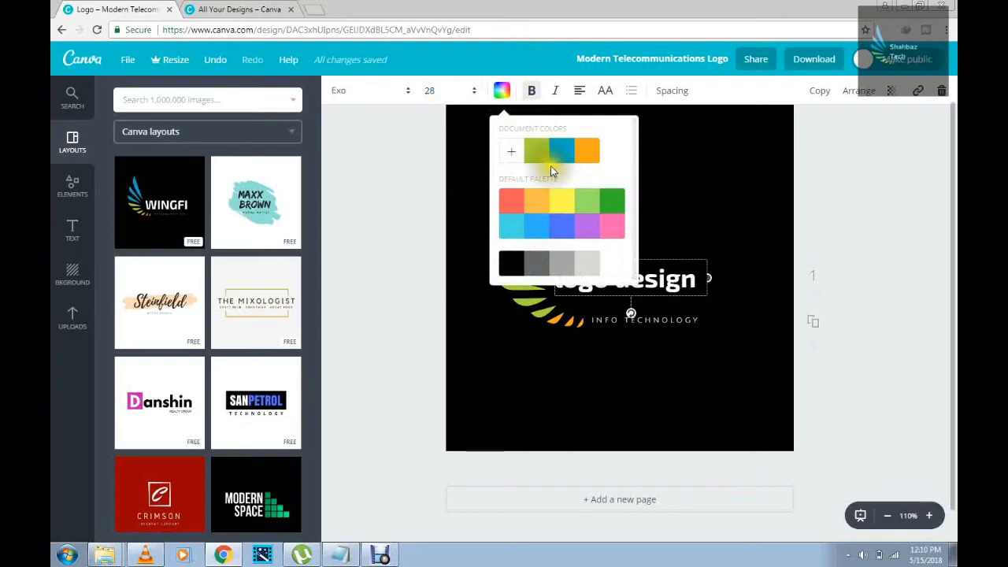
Remove the bold formatting from the "logo design" text and make it italic
{"action": "left_click", "coordinate": [532, 93]}
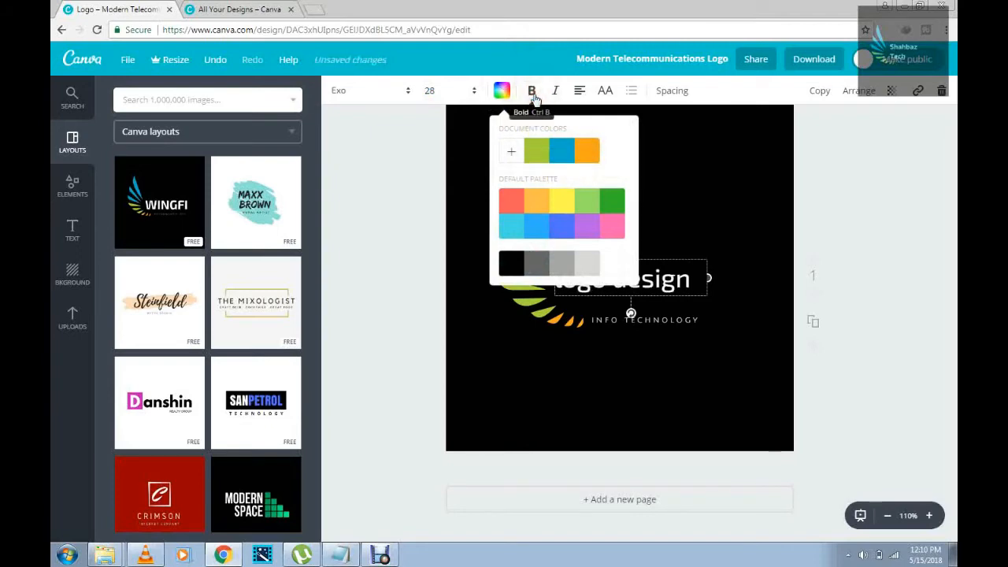
{"action": "left_click", "coordinate": [500, 91]}
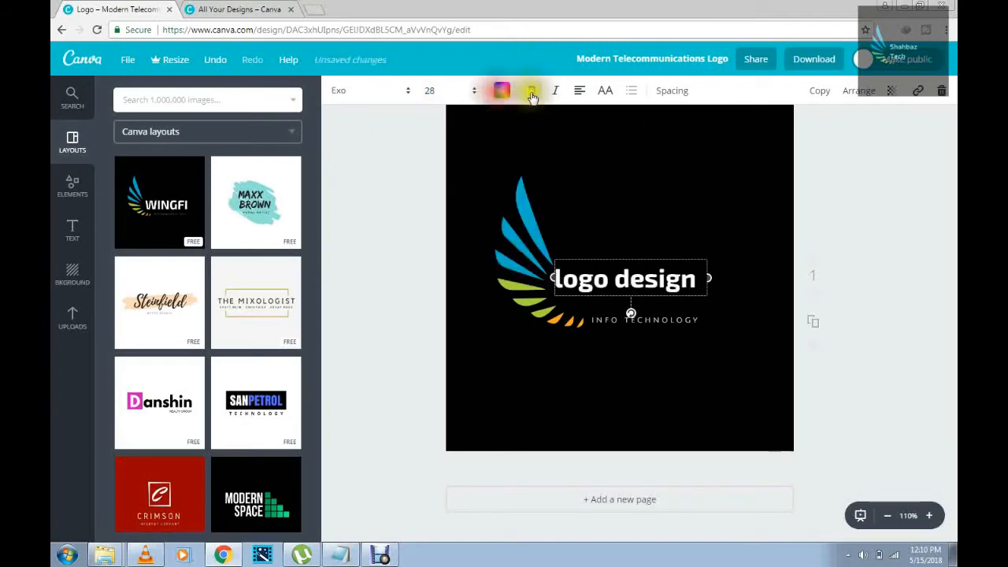
{"action": "left_click", "coordinate": [532, 92]}
{"action": "left_click", "coordinate": [533, 93]}
{"action": "left_click", "coordinate": [532, 93]}
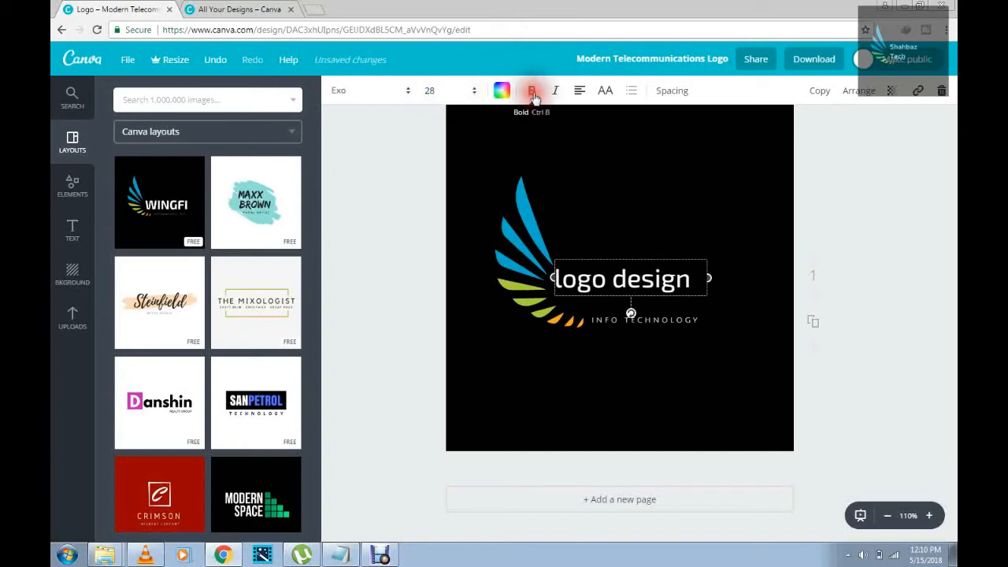
{"action": "left_click", "coordinate": [532, 93]}
{"action": "left_click", "coordinate": [555, 92]}
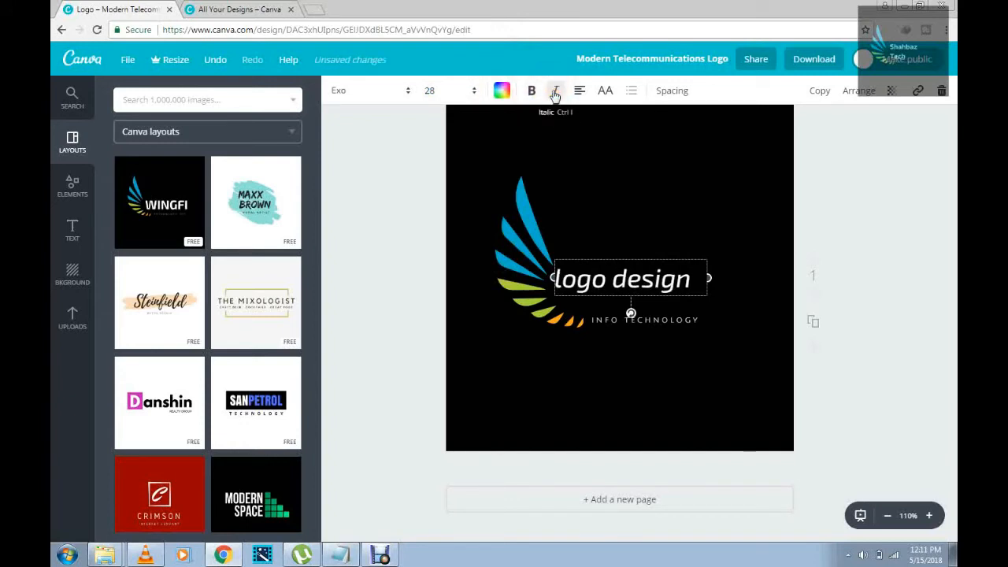
{"action": "left_click", "coordinate": [555, 92]}
{"action": "left_click", "coordinate": [555, 92]}
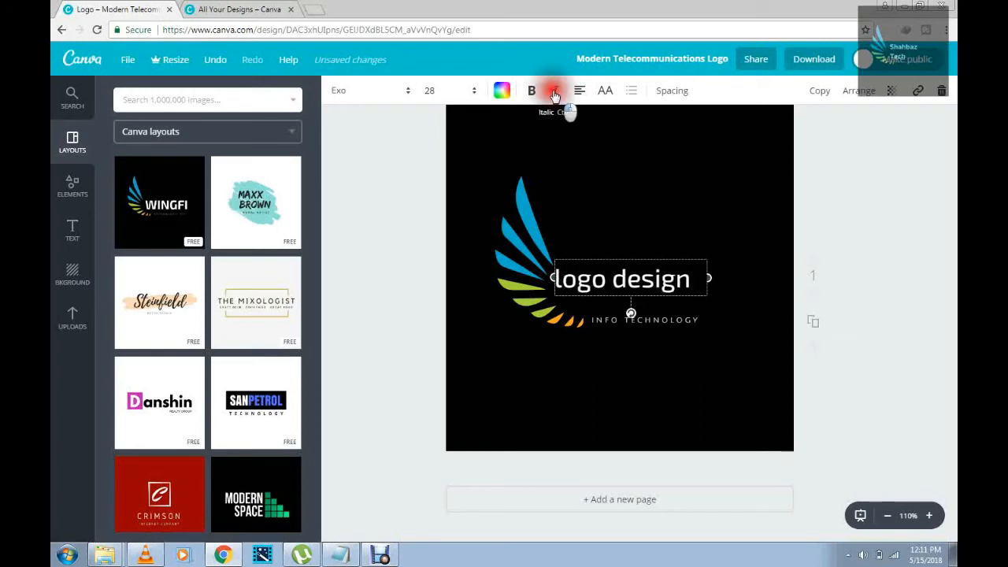
Try centre and right alignment on the "logo design" text, and set it back to left alignment
{"action": "left_click", "coordinate": [581, 91]}
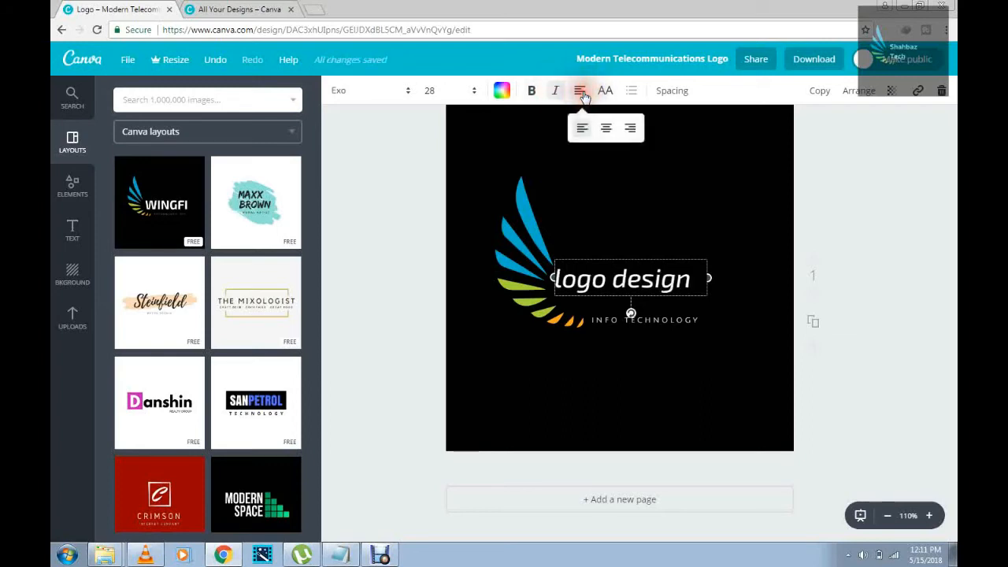
{"action": "left_click", "coordinate": [607, 130]}
{"action": "left_click", "coordinate": [630, 128]}
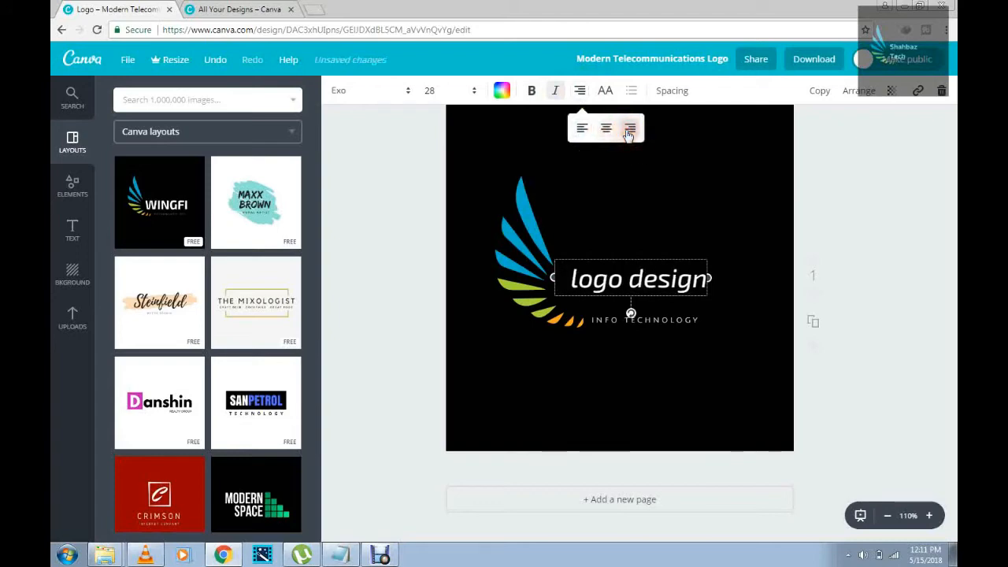
{"action": "left_click", "coordinate": [580, 138]}
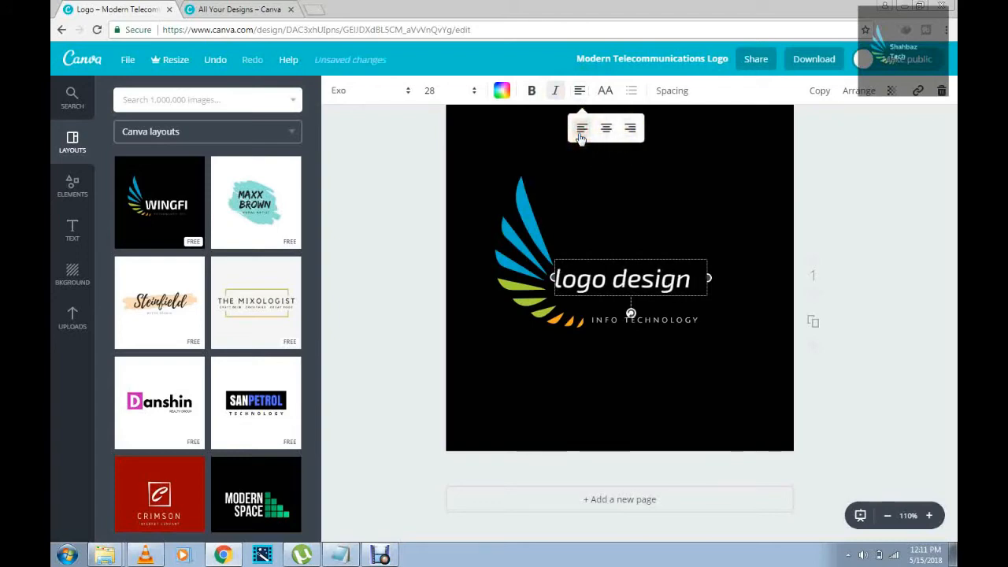
Convert the "logo design" text to uppercase and move its two-line box slightly up and away from the wing, clear of the tagline
{"action": "left_click", "coordinate": [605, 91]}
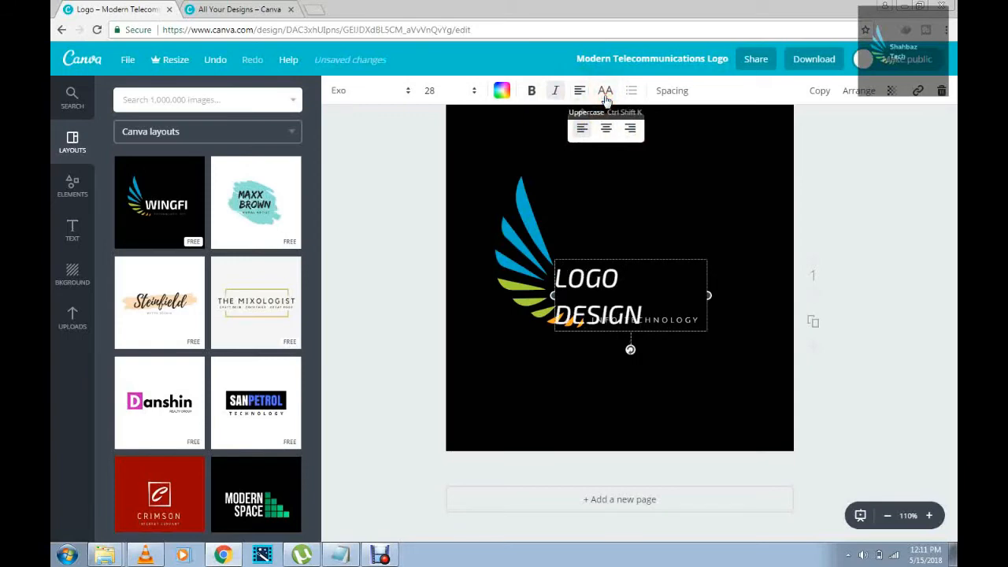
{"action": "left_click", "coordinate": [605, 91]}
{"action": "left_click", "coordinate": [605, 92]}
{"action": "left_click_drag", "start_coordinate": [636, 258], "coordinate": [647, 238]}
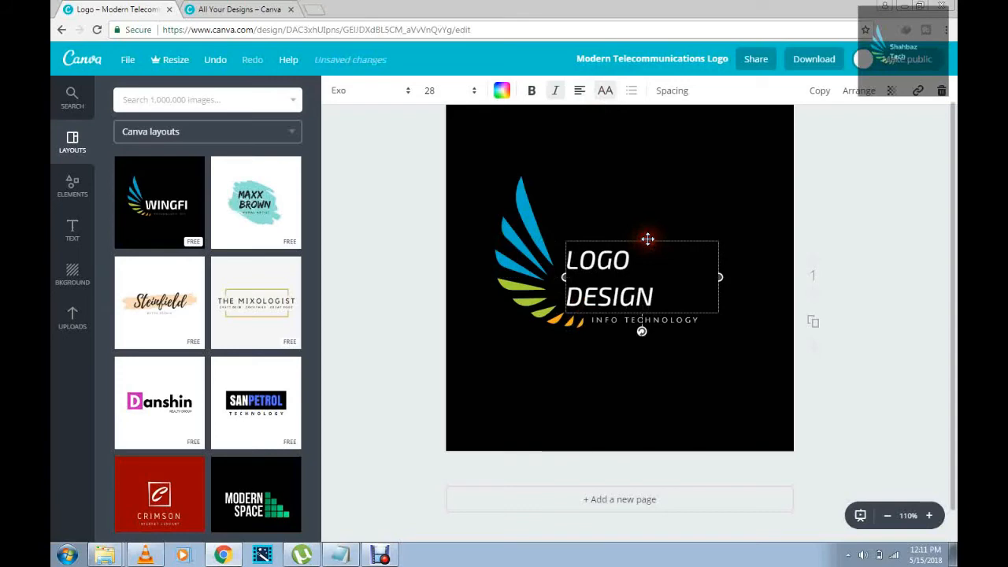
{"action": "left_click", "coordinate": [633, 170]}
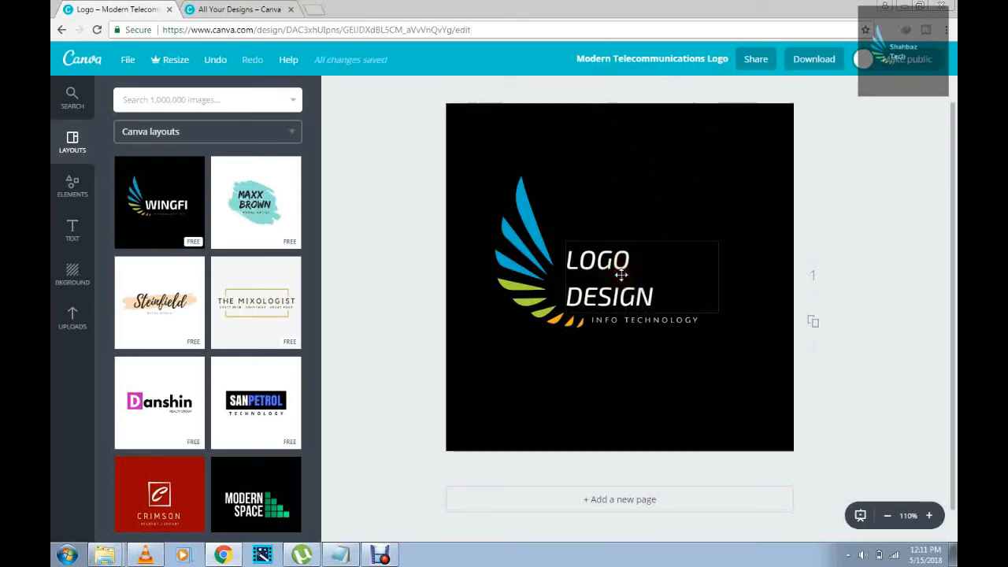
Try opening the "INFO TECHNOLOGY" tagline below the main text for editing
{"action": "left_click", "coordinate": [685, 279]}
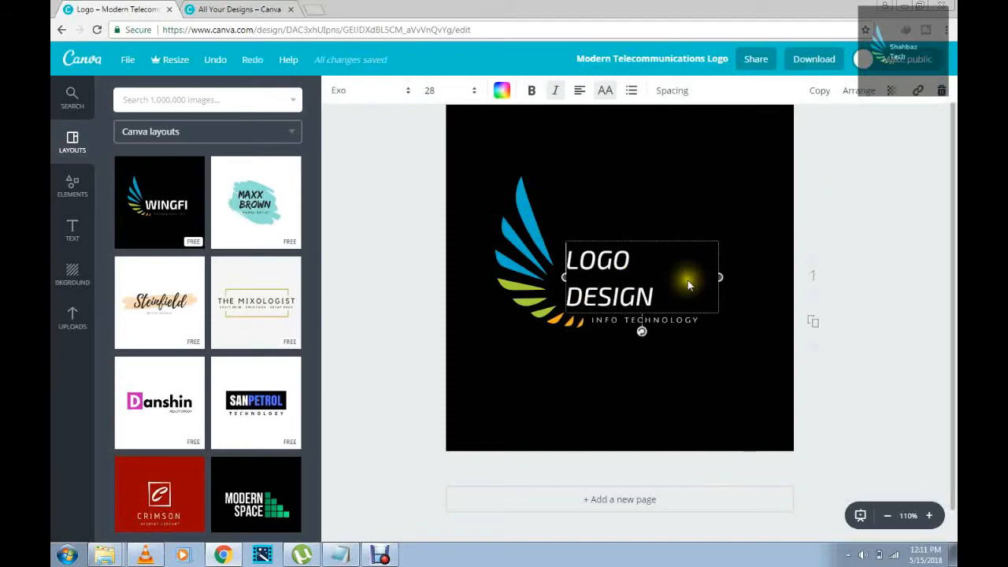
{"action": "left_click", "coordinate": [663, 322]}
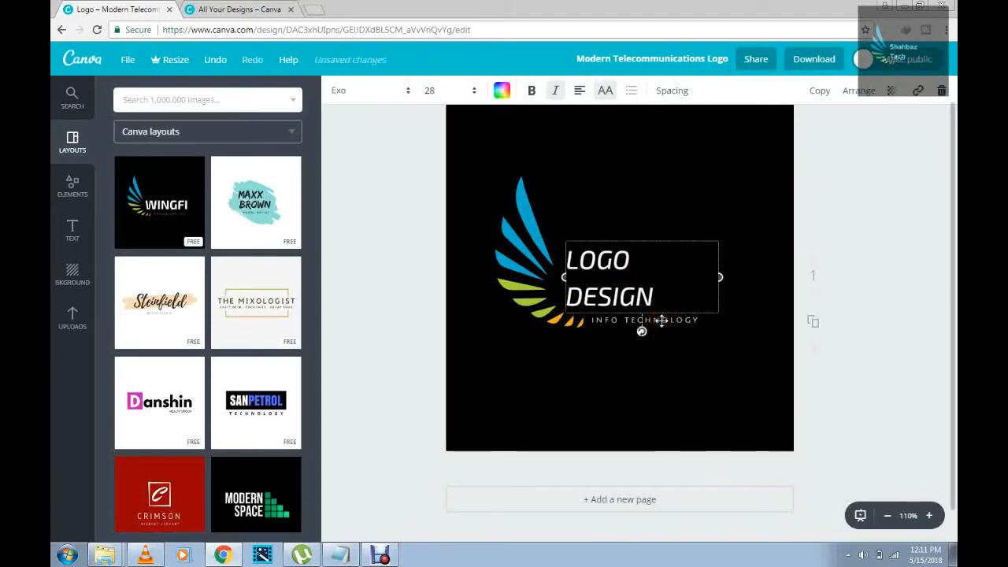
{"action": "left_click", "coordinate": [676, 359]}
{"action": "left_click", "coordinate": [673, 320]}
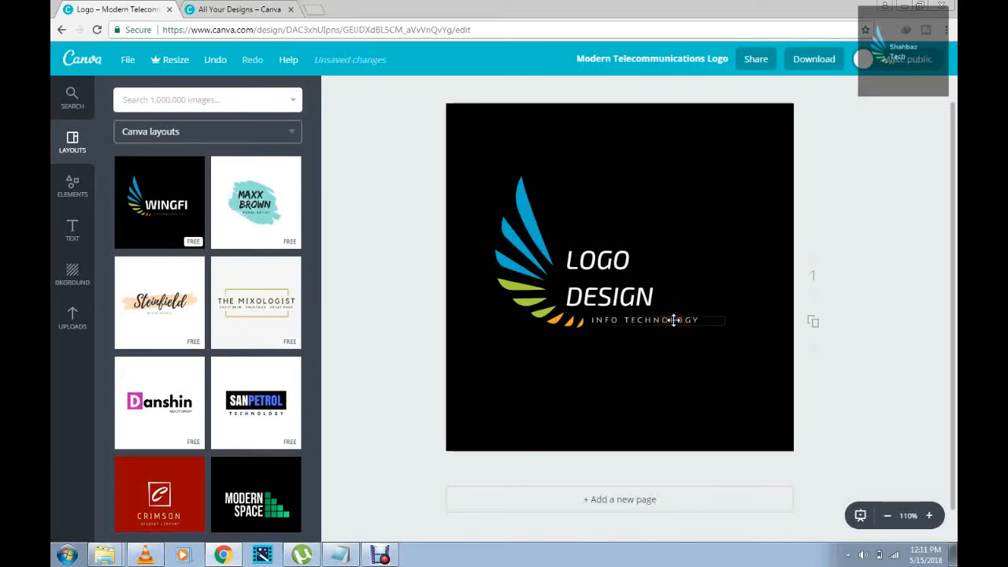
{"action": "double_click", "coordinate": [704, 316]}
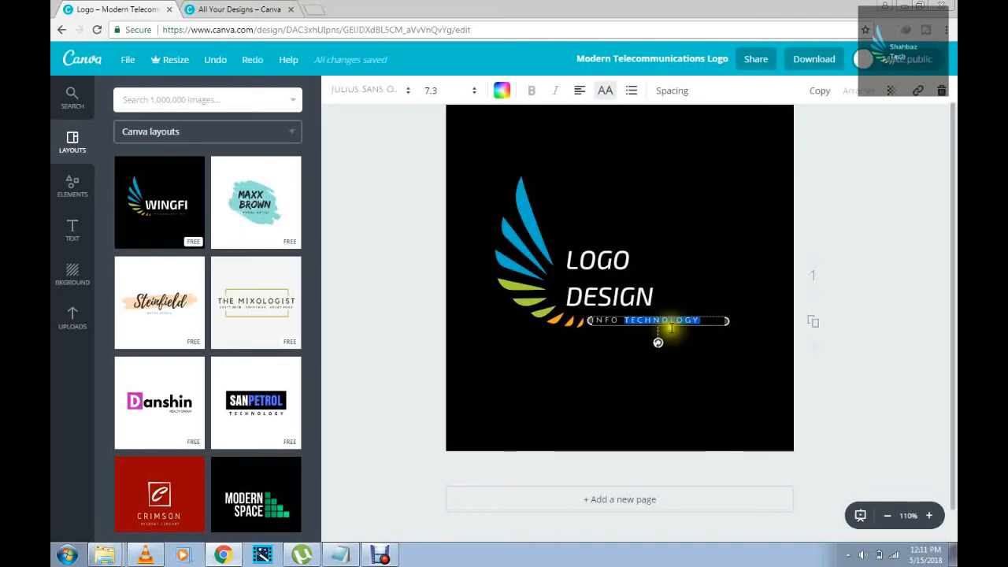
{"action": "left_click", "coordinate": [751, 348]}
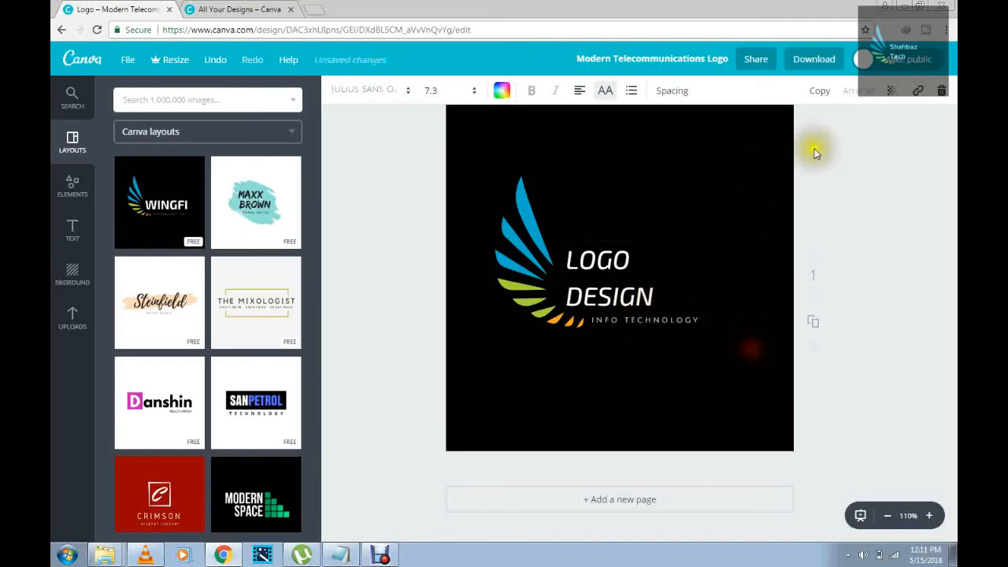
{"action": "left_click", "coordinate": [724, 246]}
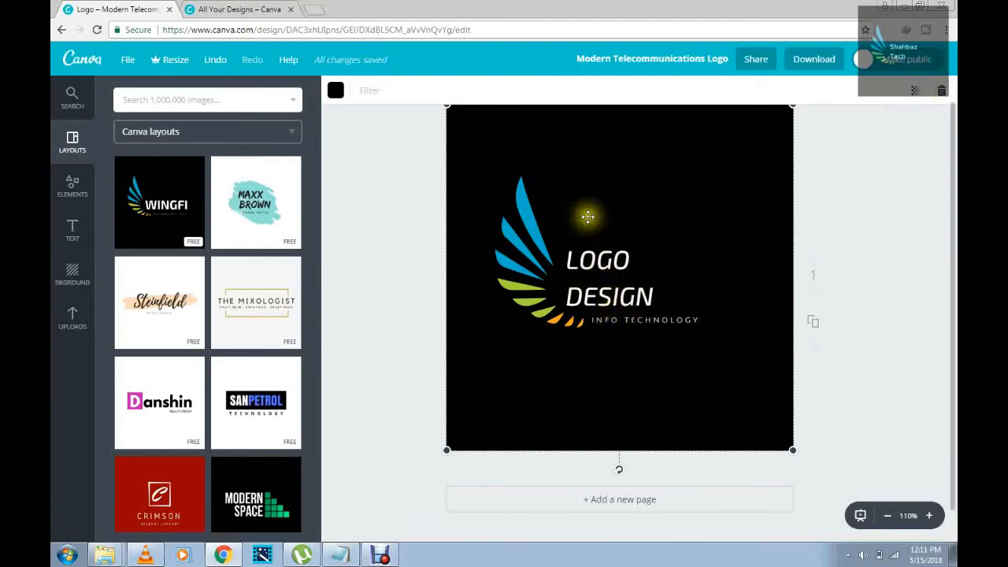
{"action": "left_click", "coordinate": [710, 332]}
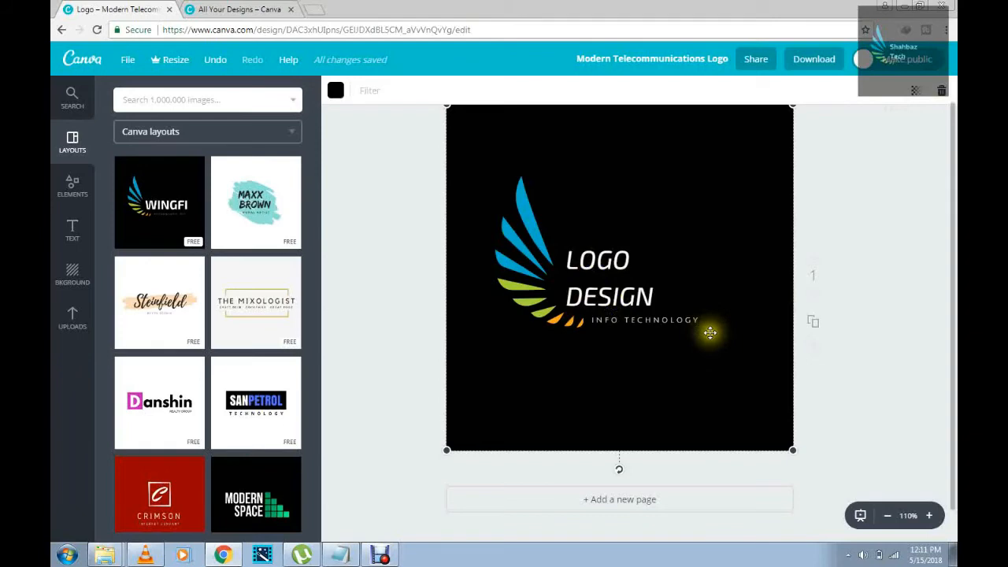
{"action": "left_click_drag", "start_coordinate": [767, 315], "coordinate": [808, 325]}
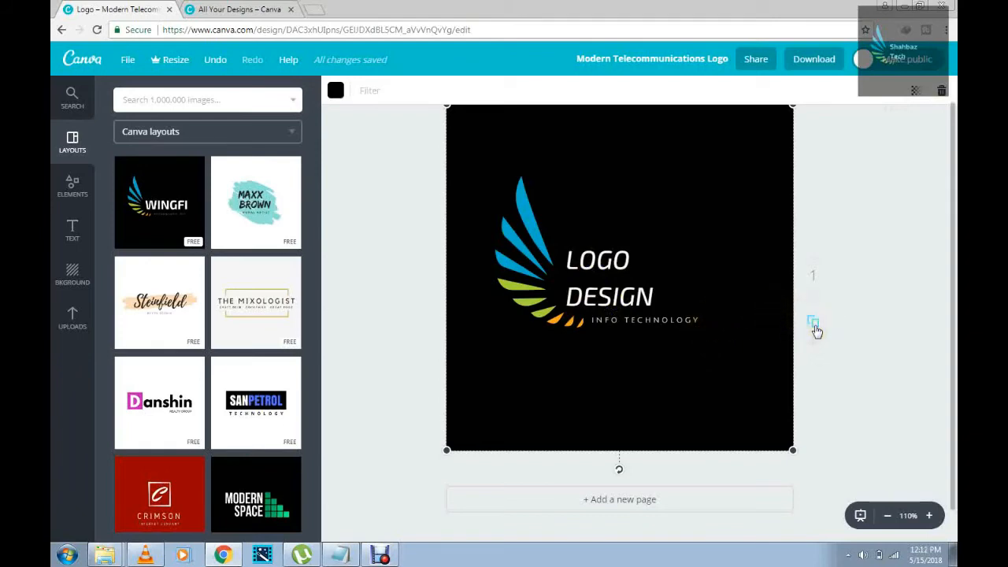
{"action": "left_click", "coordinate": [672, 329]}
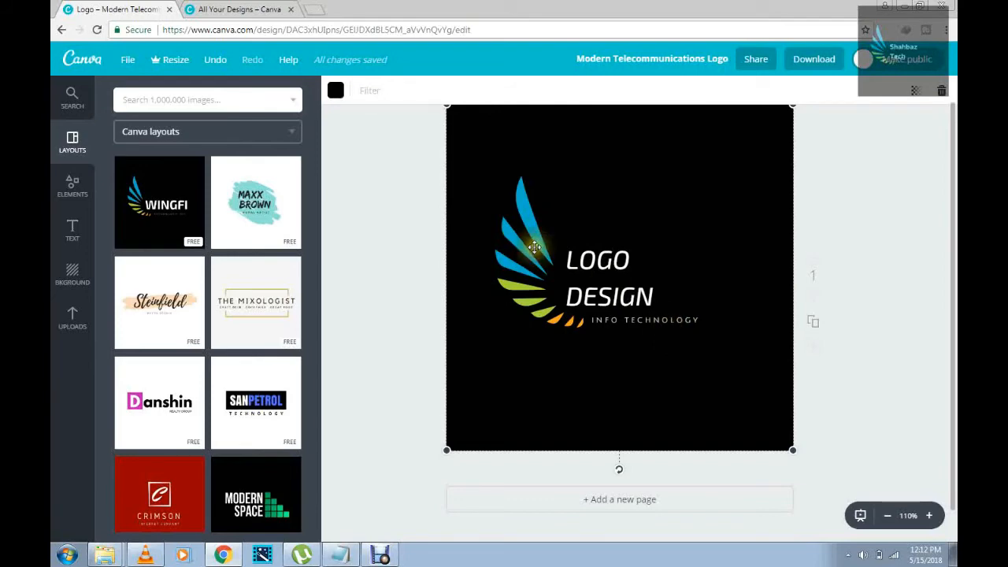
Look at the file options available for the logo design
{"action": "left_click", "coordinate": [128, 62]}
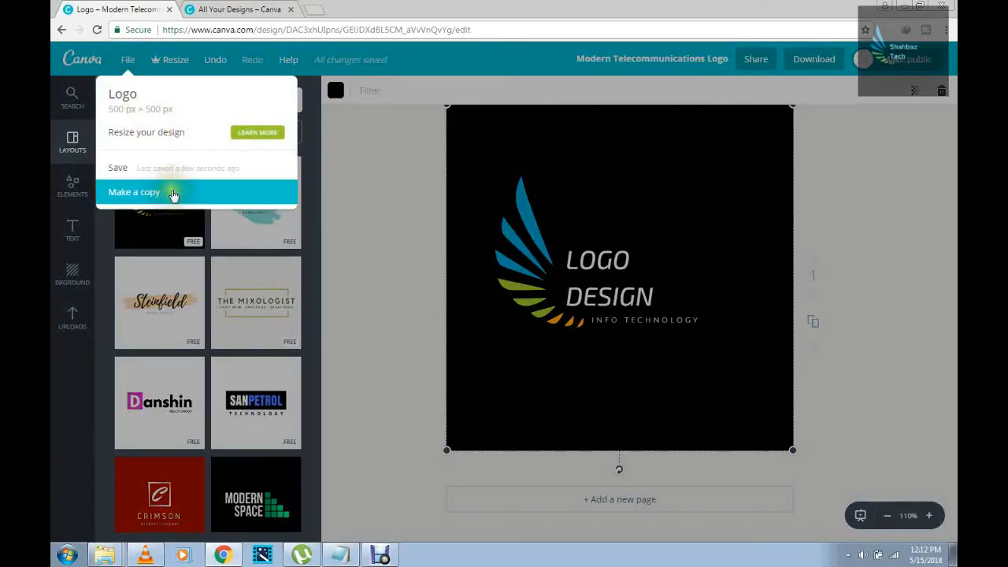
{"action": "left_click", "coordinate": [357, 161]}
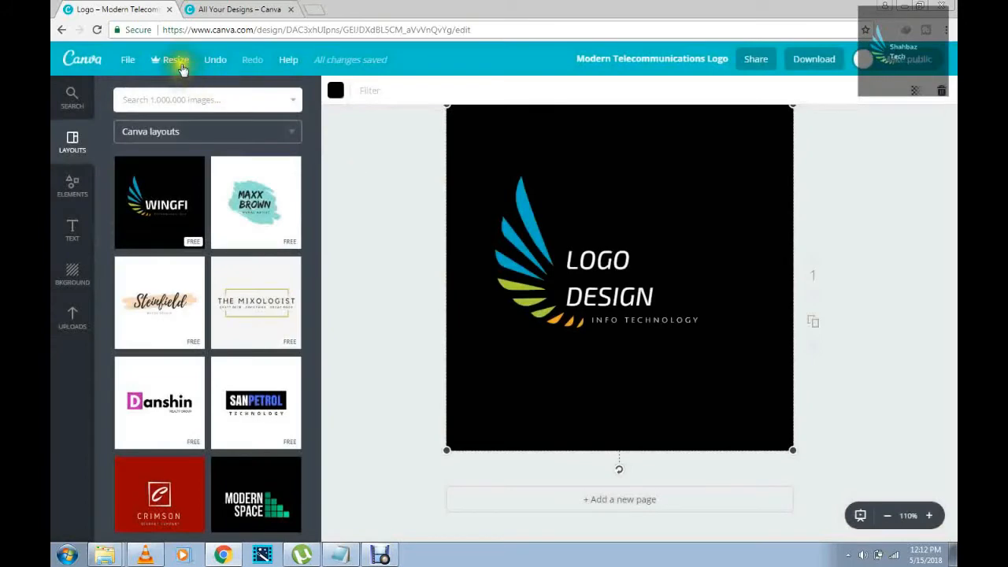
{"action": "left_click", "coordinate": [222, 64]}
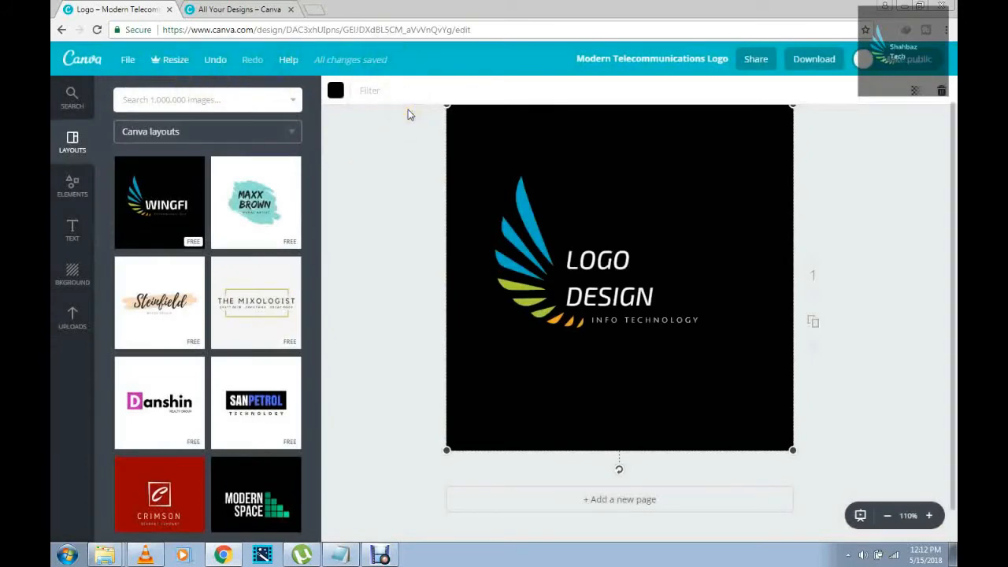
{"action": "left_click", "coordinate": [370, 155]}
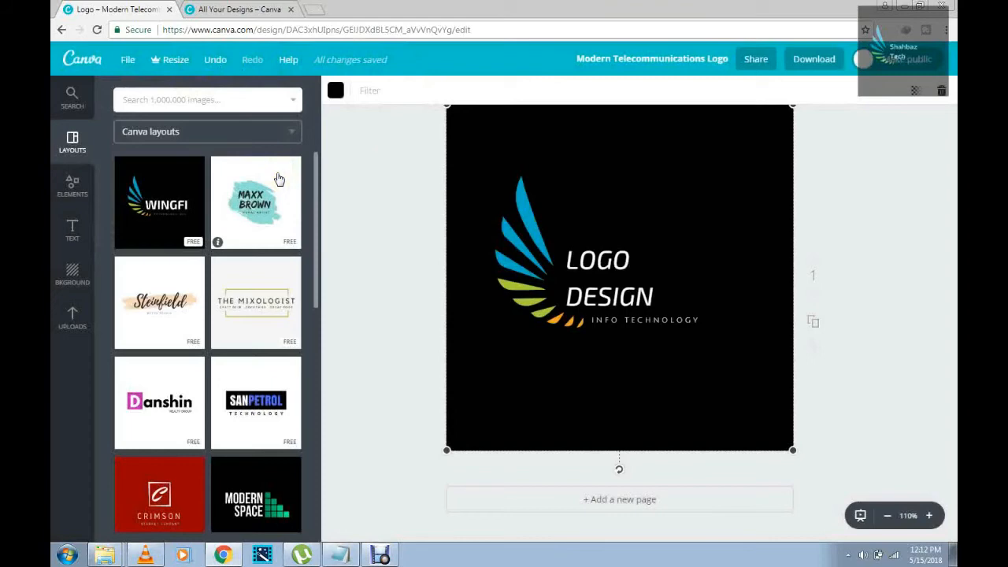
Browse the element categories with their free photos and the ready-made text styles
{"action": "left_click", "coordinate": [76, 187]}
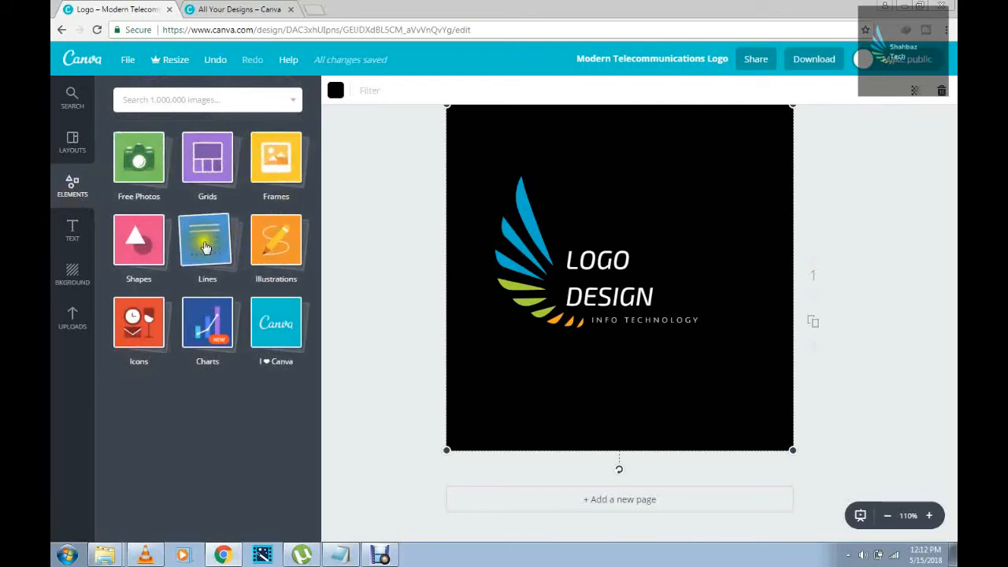
{"action": "left_click", "coordinate": [139, 162]}
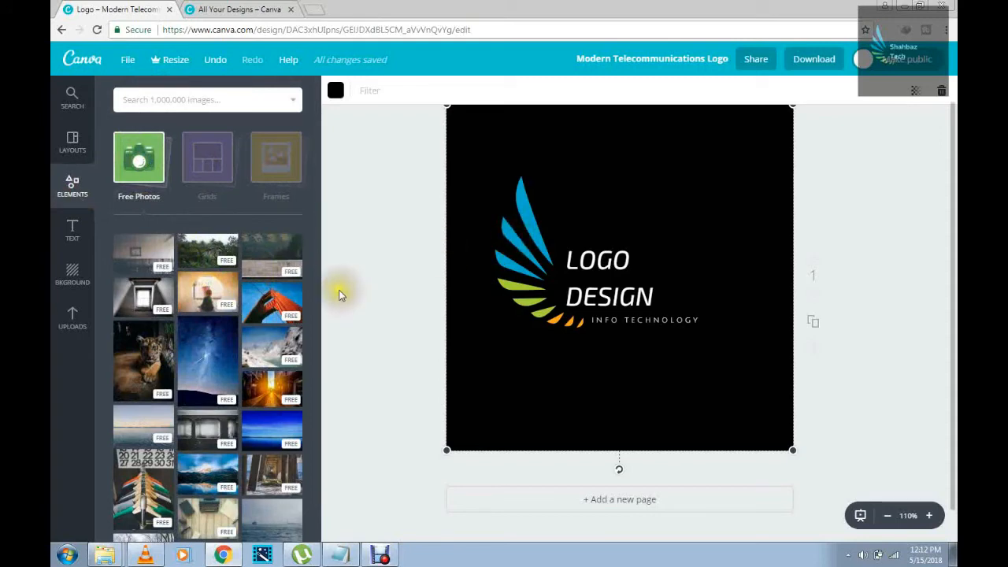
{"action": "left_click", "coordinate": [78, 230]}
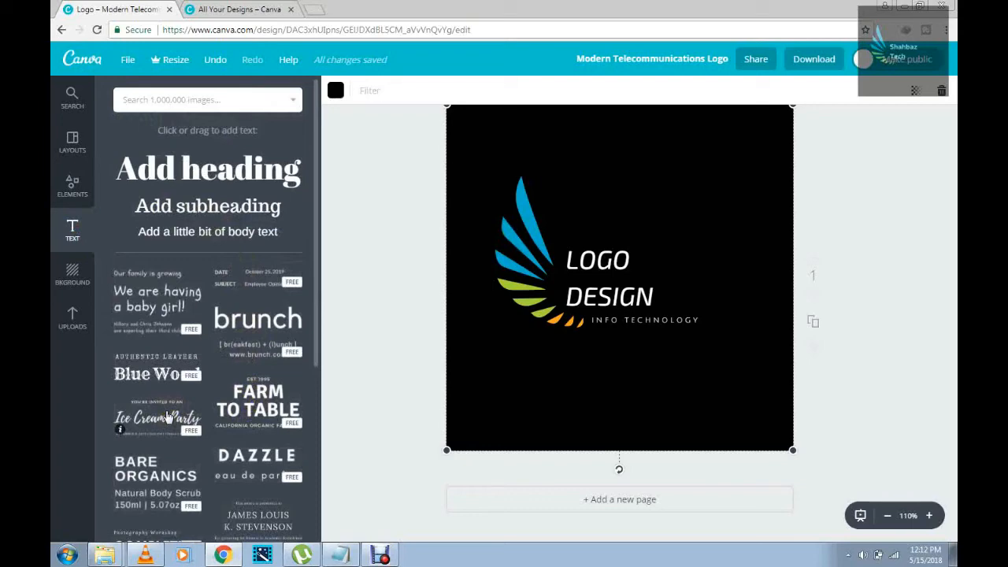
{"action": "left_click", "coordinate": [316, 304]}
{"action": "left_click_drag", "start_coordinate": [317, 304], "coordinate": [317, 401]}
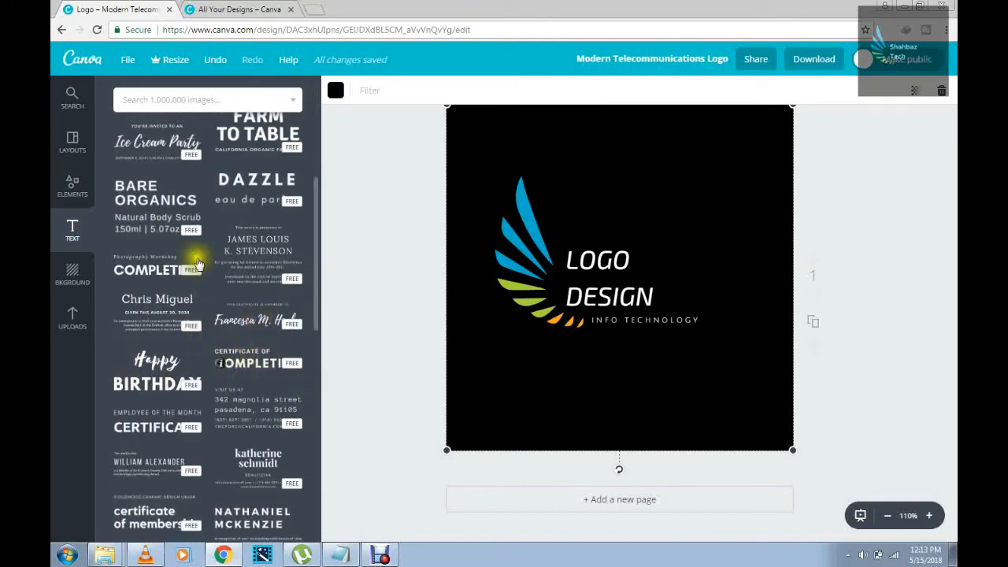
Try solid default-palette colours as the logo background, including coral, orange, yellow, light and dark green, cyan, blue, purple and pink
{"action": "left_click", "coordinate": [84, 272]}
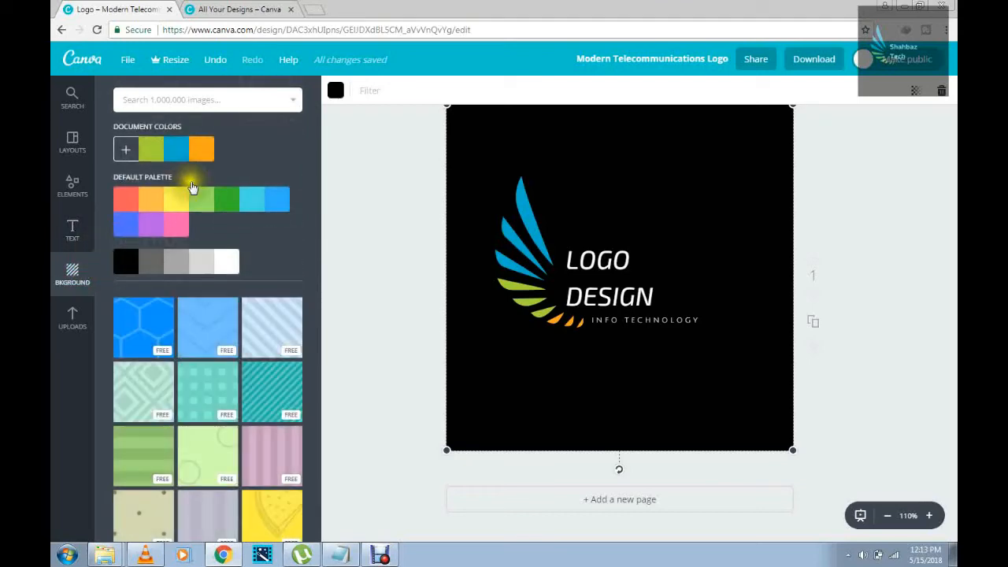
{"action": "left_click", "coordinate": [126, 201]}
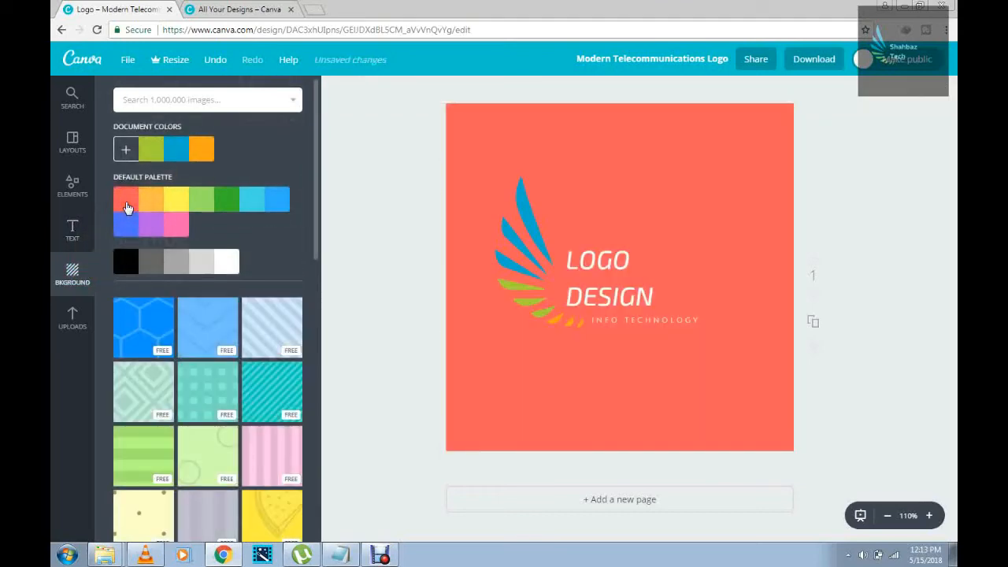
{"action": "left_click", "coordinate": [151, 203]}
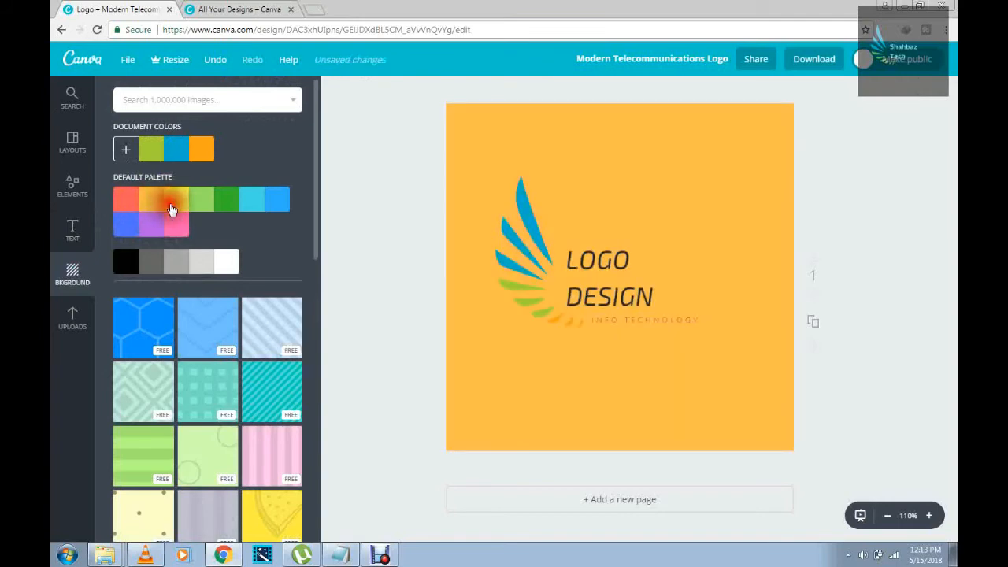
{"action": "left_click", "coordinate": [174, 203]}
{"action": "left_click", "coordinate": [209, 203]}
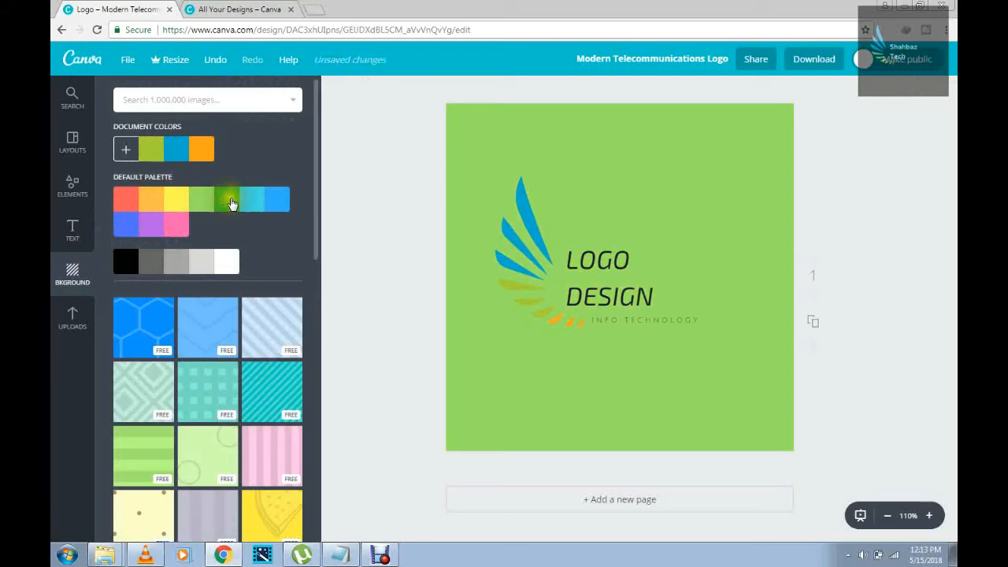
{"action": "left_click", "coordinate": [230, 203]}
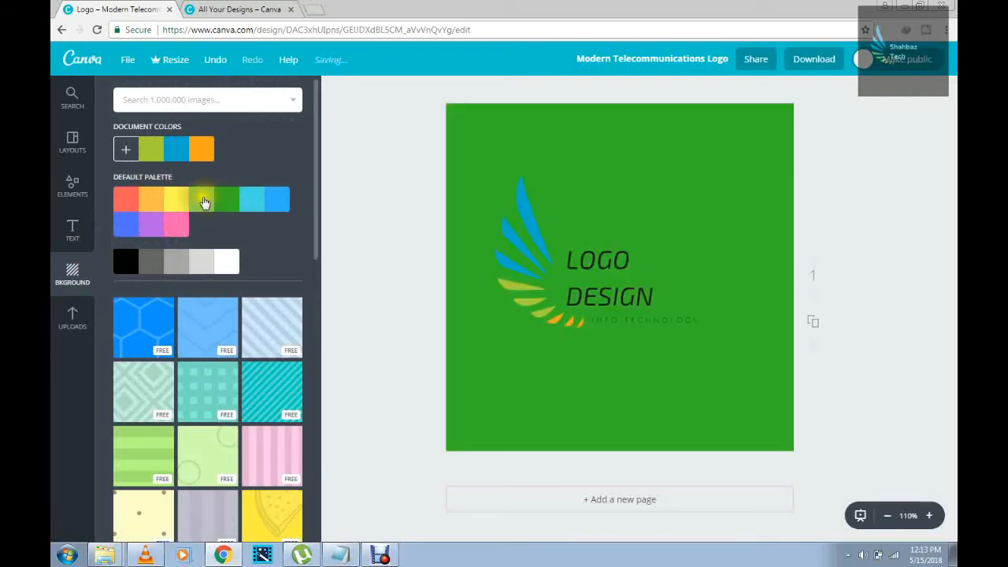
{"action": "left_click", "coordinate": [203, 204]}
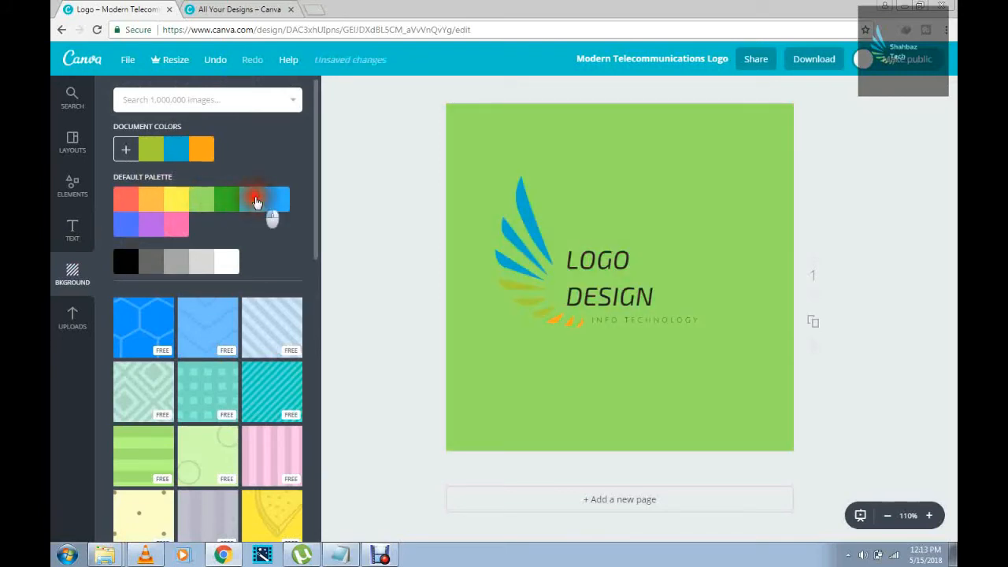
{"action": "left_click", "coordinate": [256, 201]}
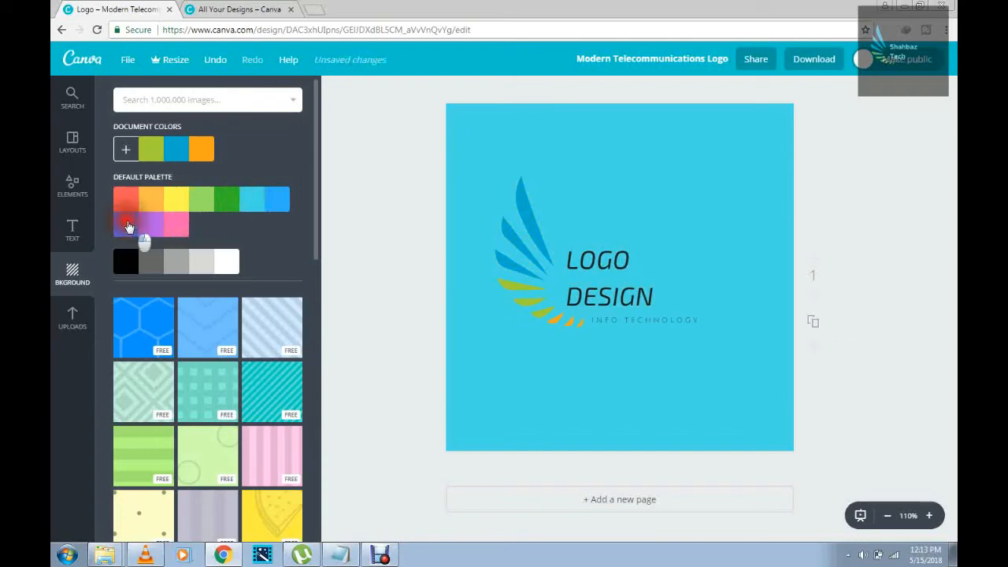
{"action": "left_click", "coordinate": [128, 226]}
{"action": "left_click", "coordinate": [149, 228]}
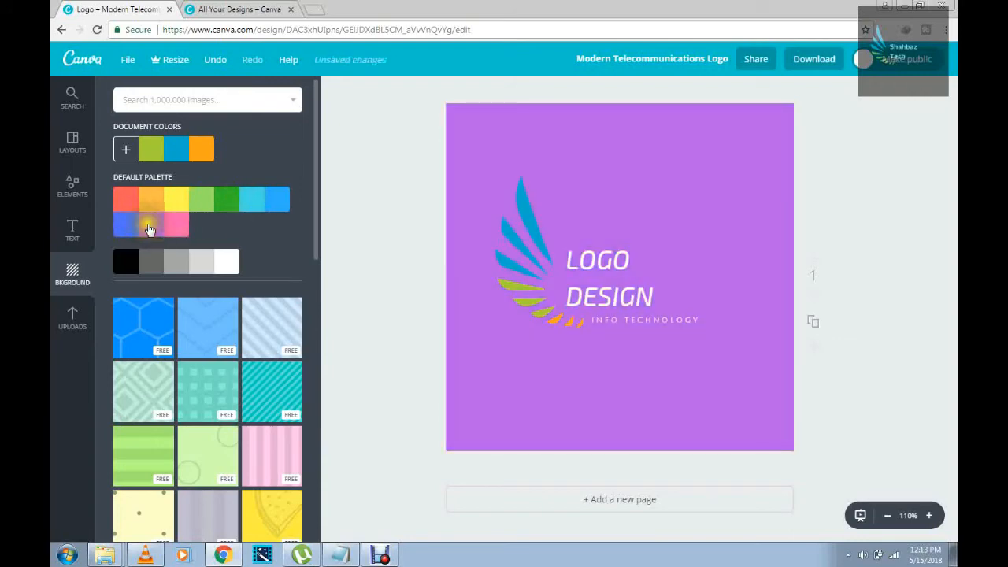
{"action": "left_click", "coordinate": [175, 227]}
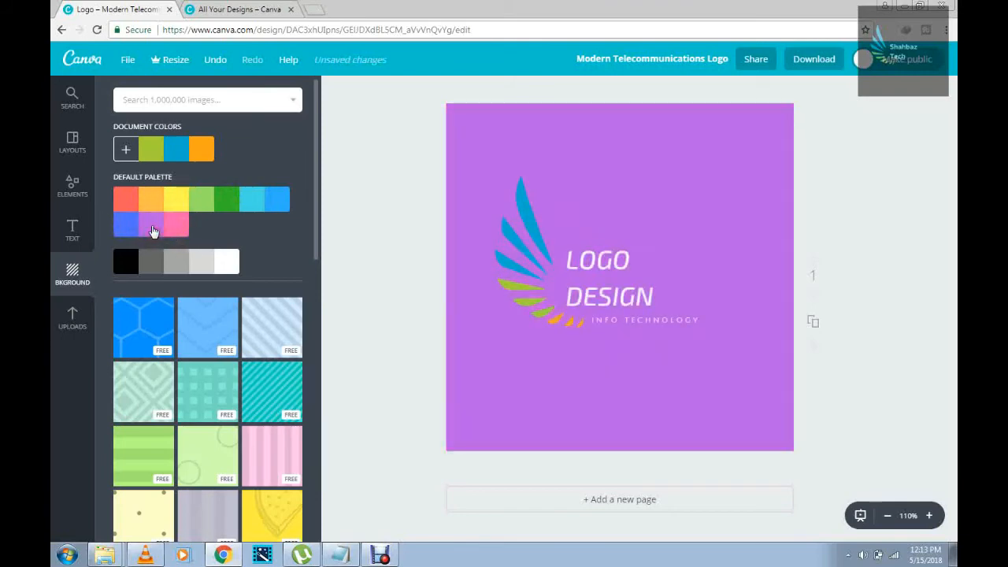
Try several free patterned backgrounds, such as blue hexagons, chevrons and teal checks, and apply the green horizontal stripes to the logo
{"action": "left_click", "coordinate": [136, 329]}
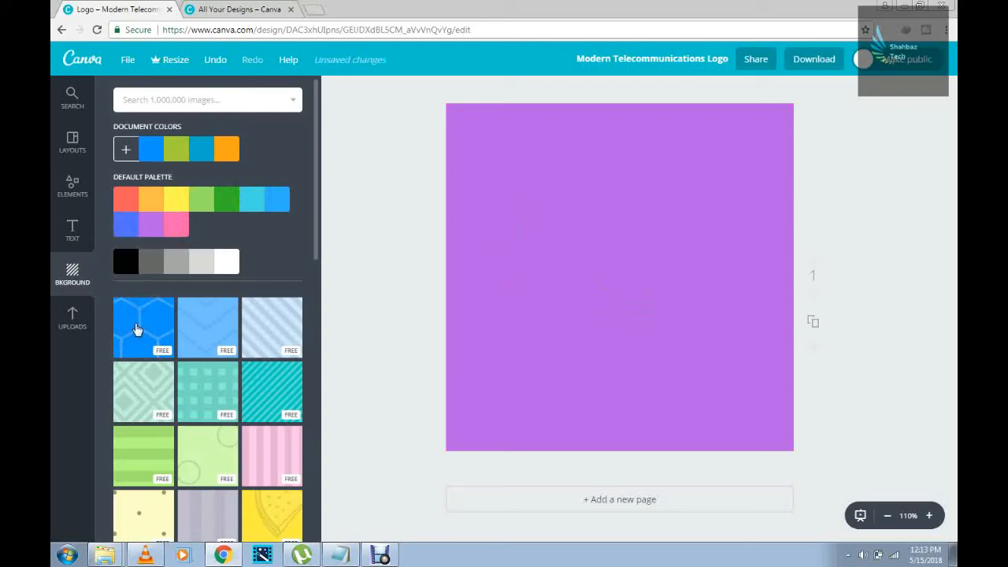
{"action": "left_click", "coordinate": [197, 331]}
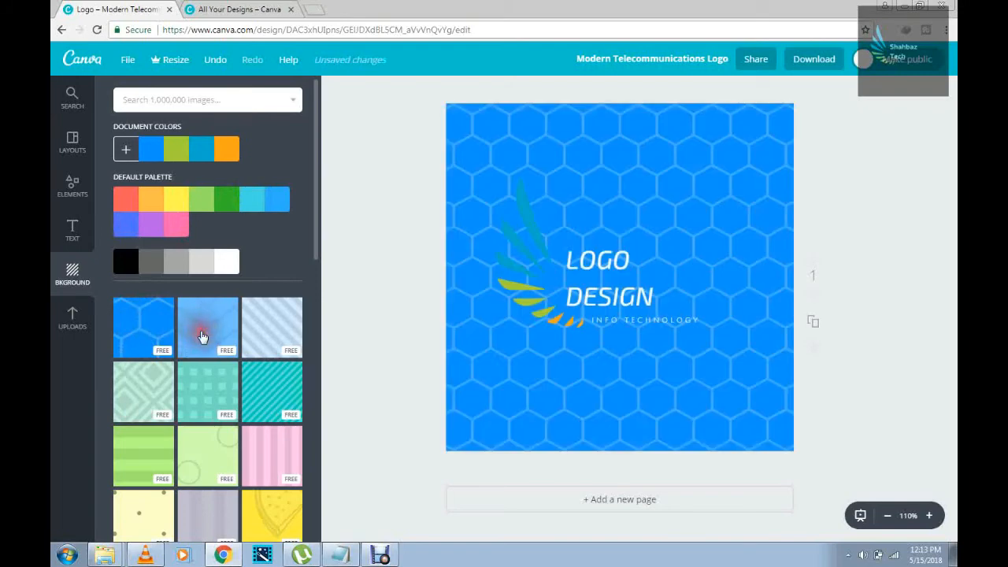
{"action": "left_click", "coordinate": [251, 338]}
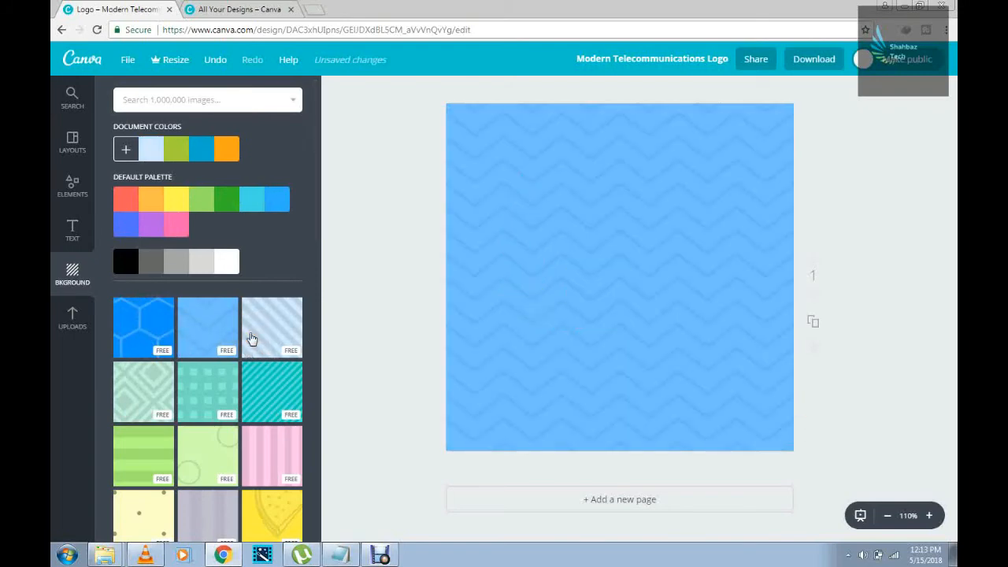
{"action": "left_click", "coordinate": [214, 410]}
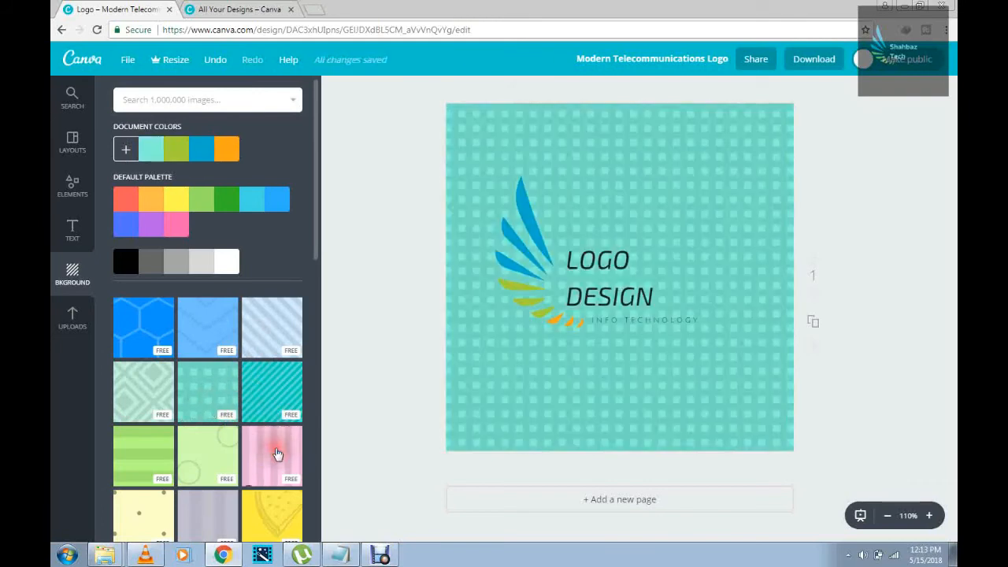
{"action": "left_click", "coordinate": [277, 454]}
{"action": "left_click", "coordinate": [191, 461]}
{"action": "left_click", "coordinate": [146, 455]}
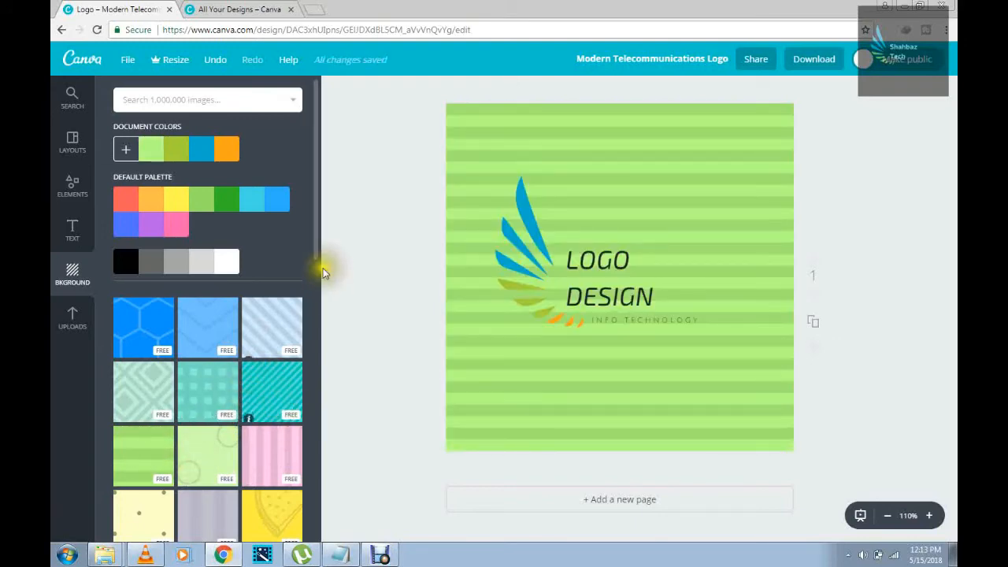
Browse the remaining background patterns, the options for uploading own images and the ready-made logo layouts
{"action": "left_click_drag", "start_coordinate": [315, 238], "coordinate": [323, 335]}
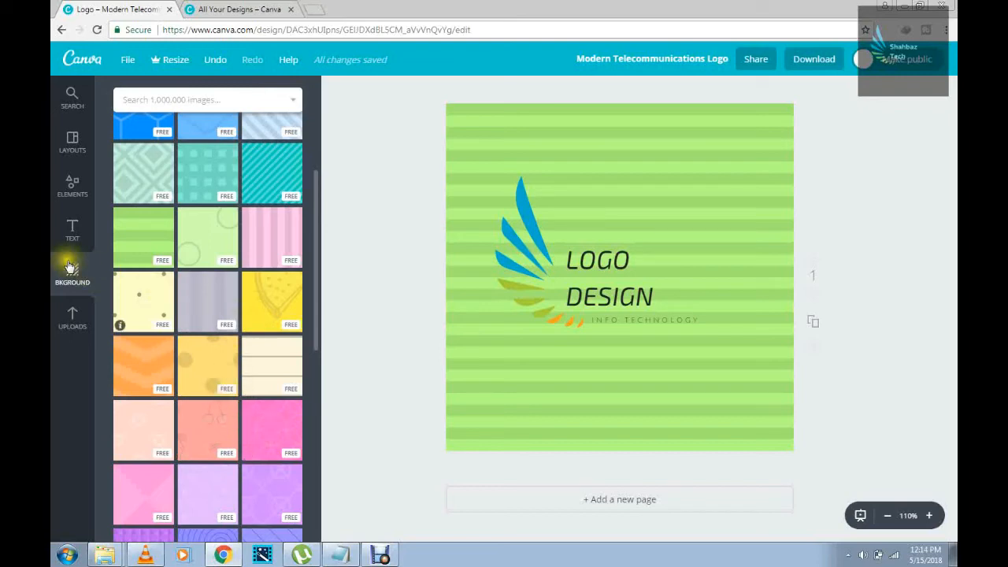
{"action": "left_click", "coordinate": [69, 312]}
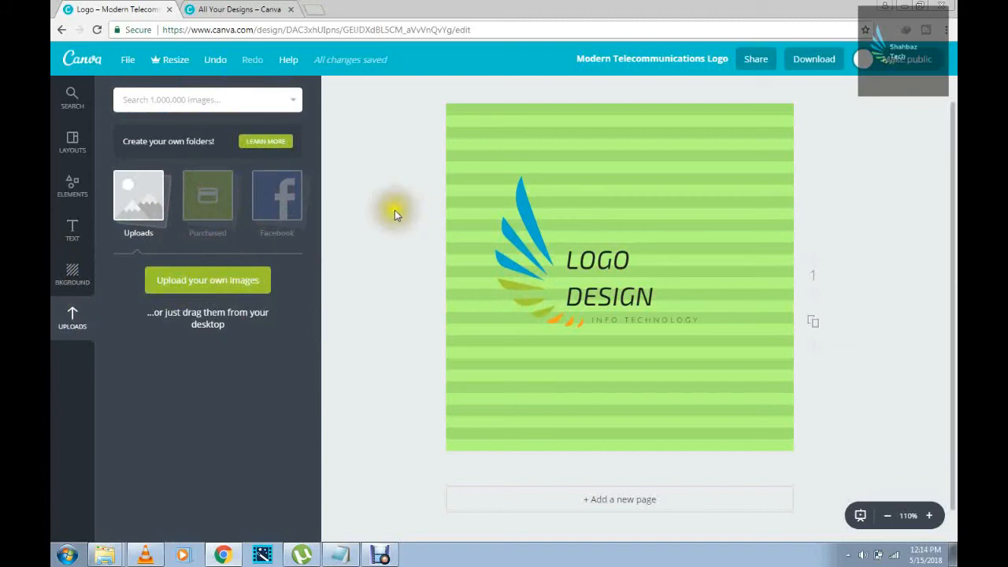
{"action": "left_click", "coordinate": [75, 140]}
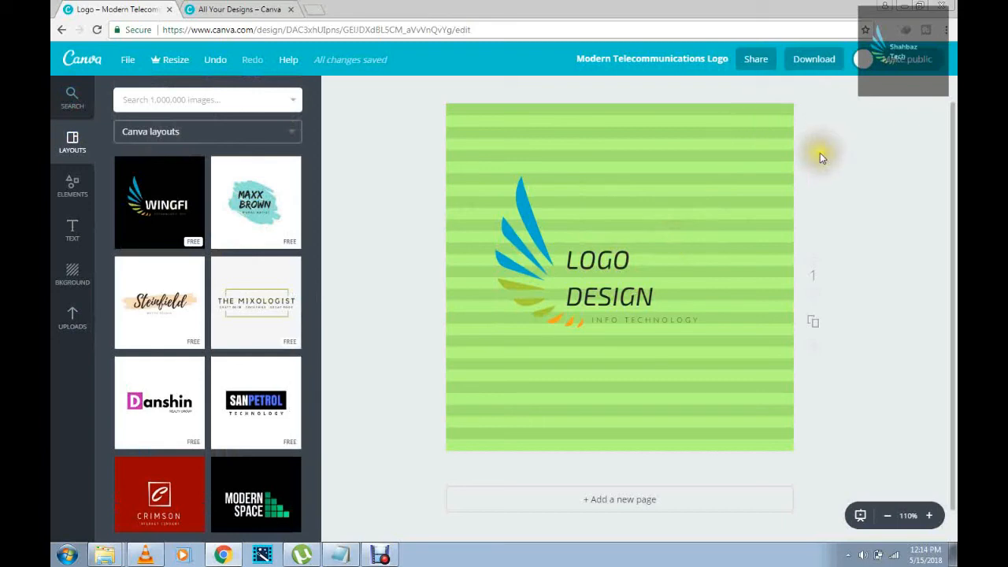
Download the finished logo design as a JPG file and dismiss the download notice
{"action": "left_click", "coordinate": [817, 69]}
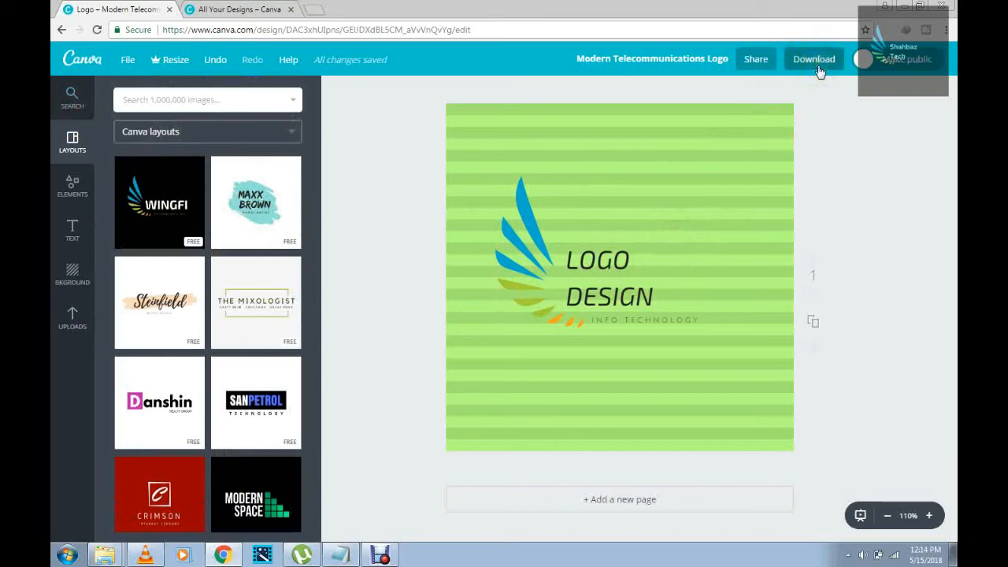
{"action": "left_click", "coordinate": [817, 70]}
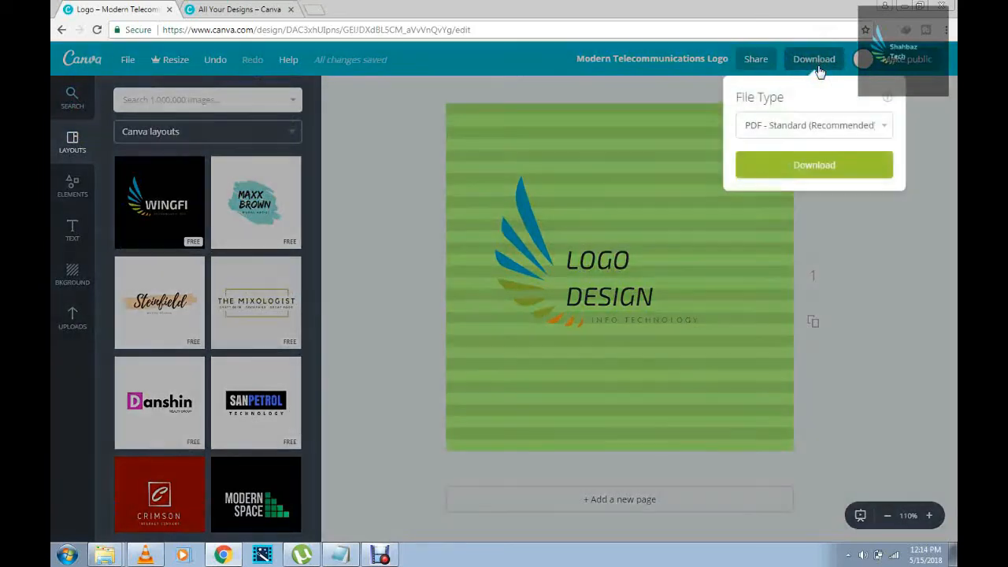
{"action": "left_click", "coordinate": [880, 130]}
{"action": "left_click", "coordinate": [882, 130]}
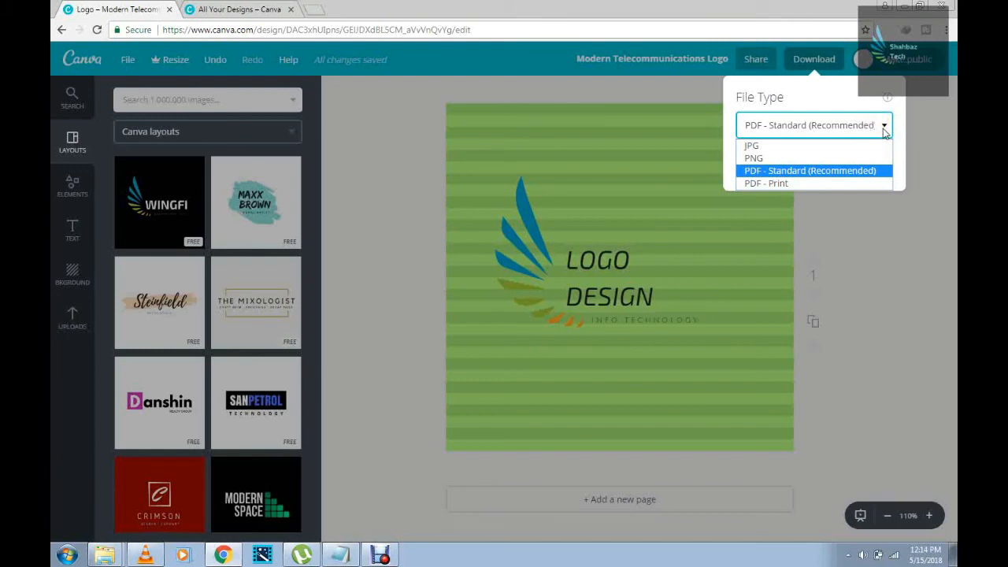
{"action": "left_click", "coordinate": [771, 154]}
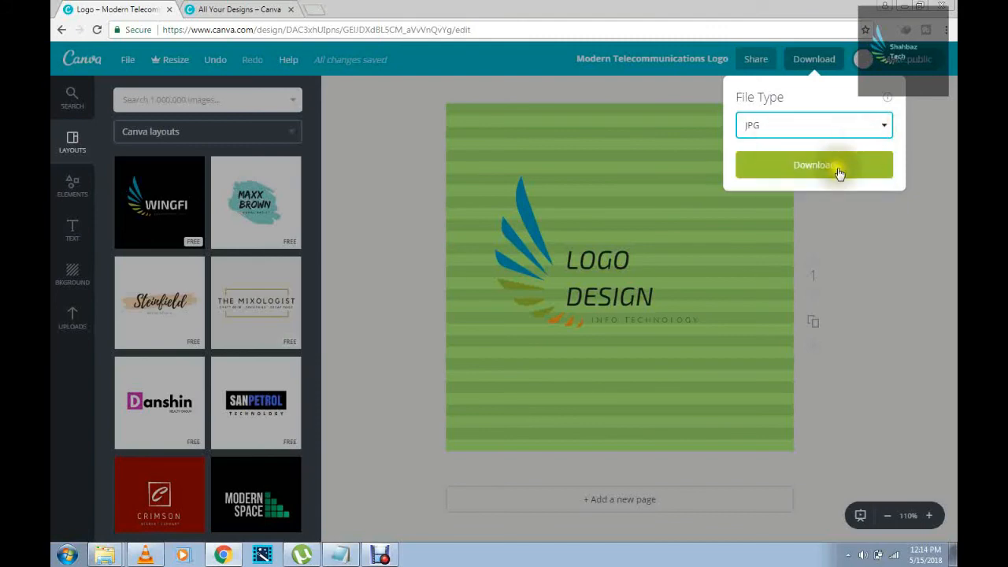
{"action": "left_click", "coordinate": [817, 172]}
{"action": "left_click", "coordinate": [803, 169]}
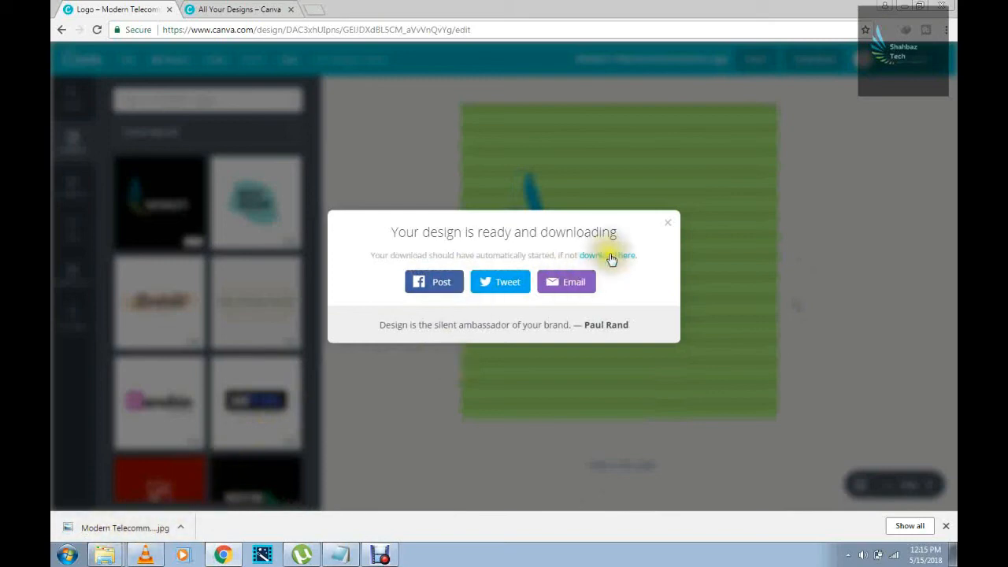
{"action": "left_click", "coordinate": [669, 227]}
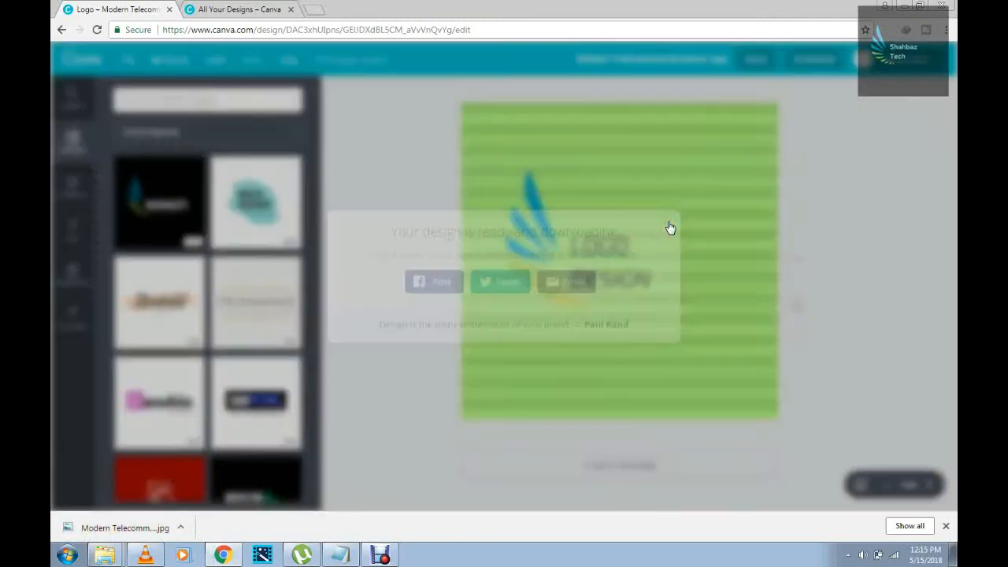
Open the downloaded logo JPG in Windows Photo Viewer and inspect the wing and text enlarged
{"action": "left_click", "coordinate": [119, 533]}
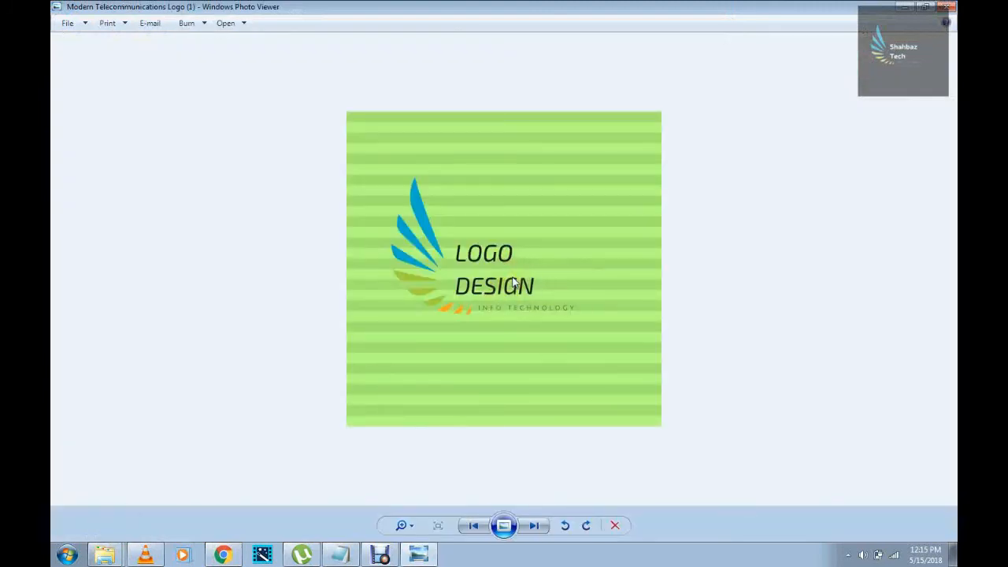
{"action": "left_click", "coordinate": [410, 526]}
{"action": "mouse_move", "coordinate": [409, 525]}
{"action": "left_mouse_down"}
{"action": "mouse_move", "coordinate": [408, 497]}
{"action": "mouse_move", "coordinate": [409, 508]}
{"action": "left_mouse_up"}
{"action": "left_click_drag", "start_coordinate": [541, 304], "coordinate": [545, 236]}
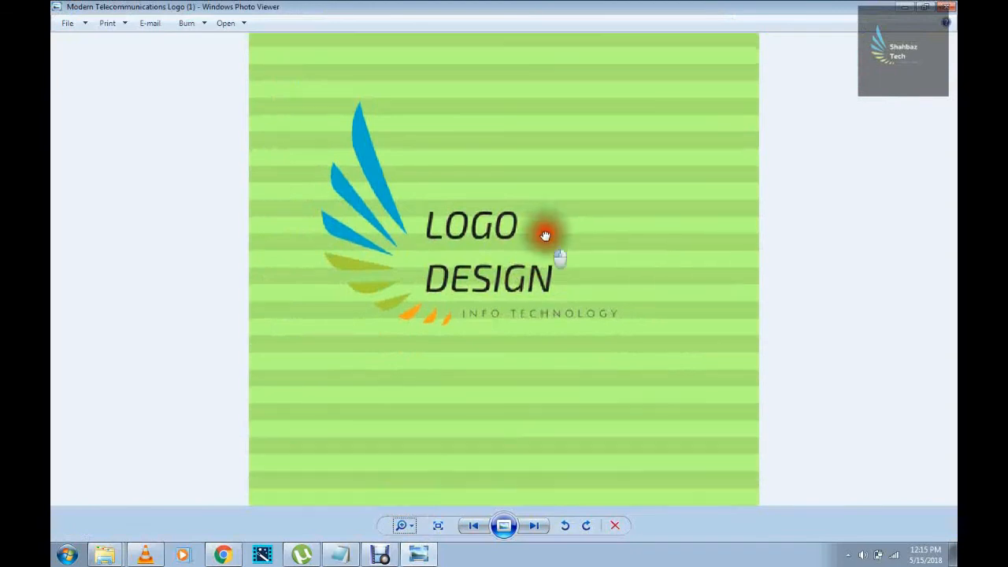